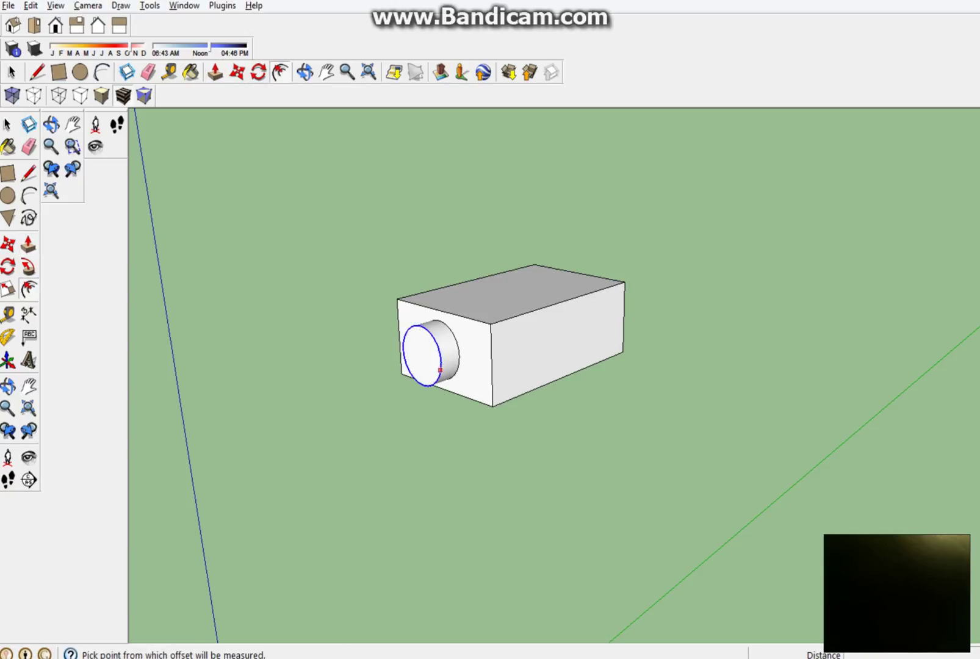
Offset the cylinder's front circle inward by about 8 7/16" to form a smaller concentric circle.
key(Escape)
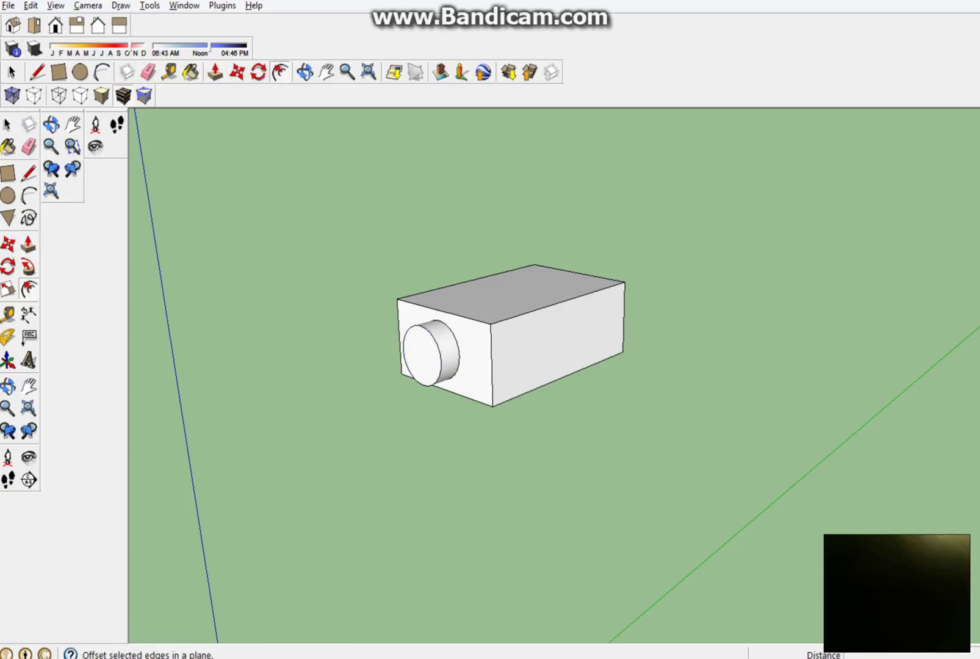
click(440, 365)
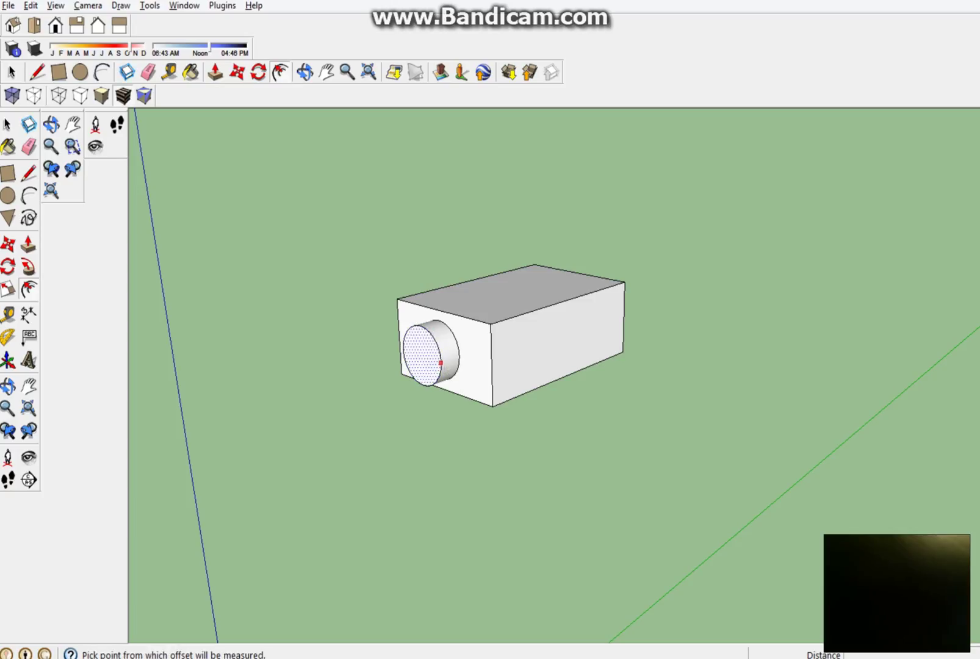
click(440, 360)
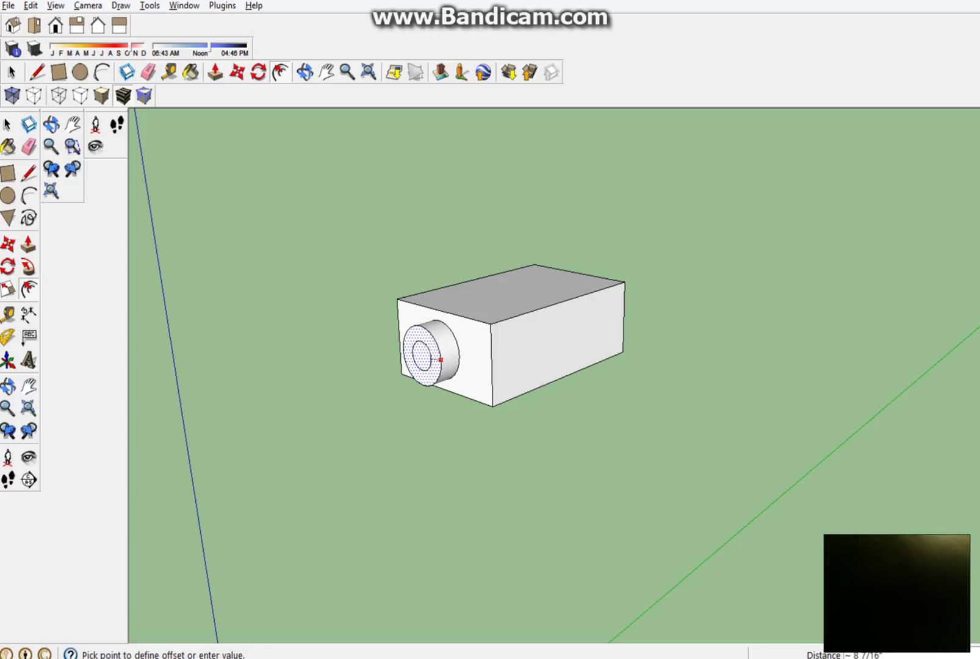
click(441, 360)
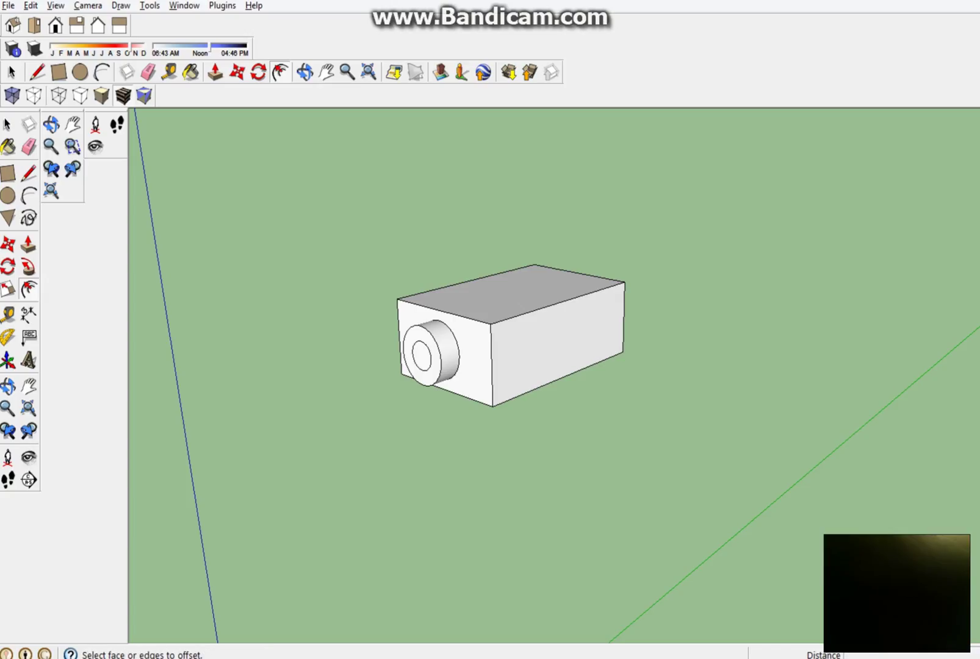
Push the inner circle of the cylinder inward by about 1' 1 15/16" to hollow it out.
middle_drag(441, 361, 479, 333)
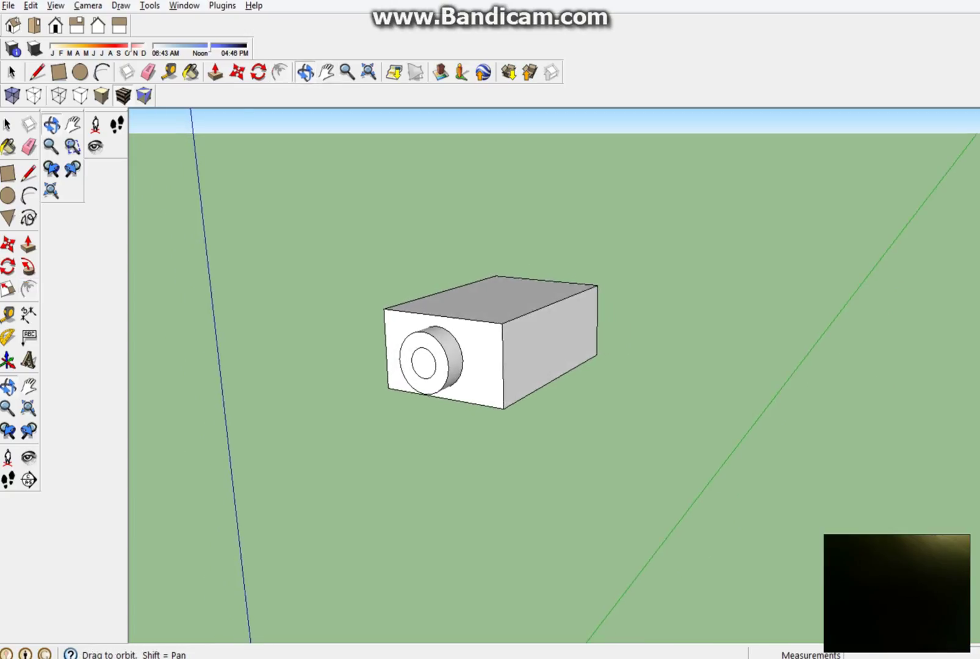
click(215, 72)
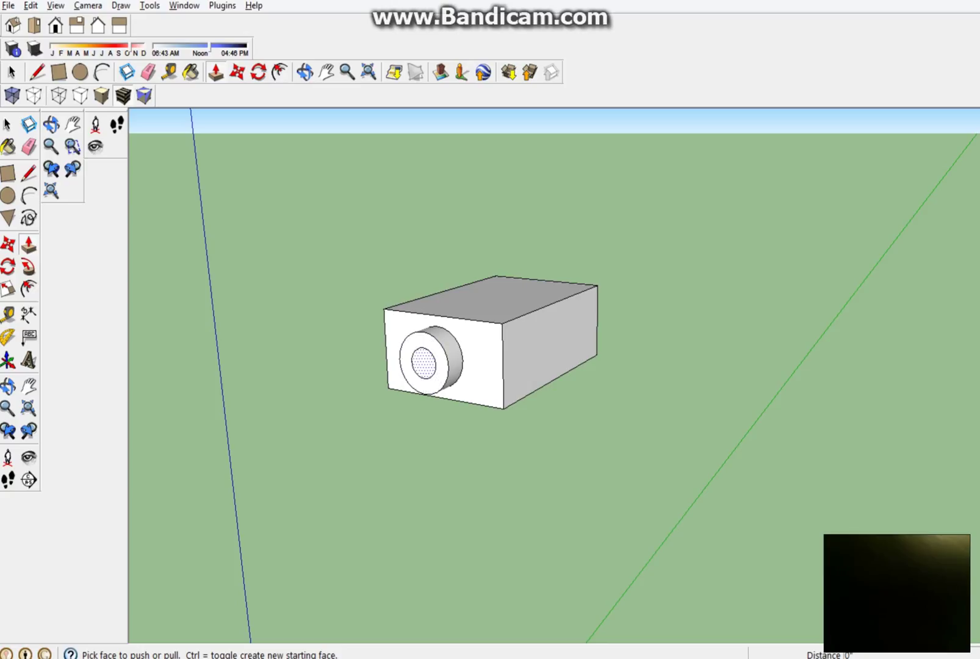
click(424, 364)
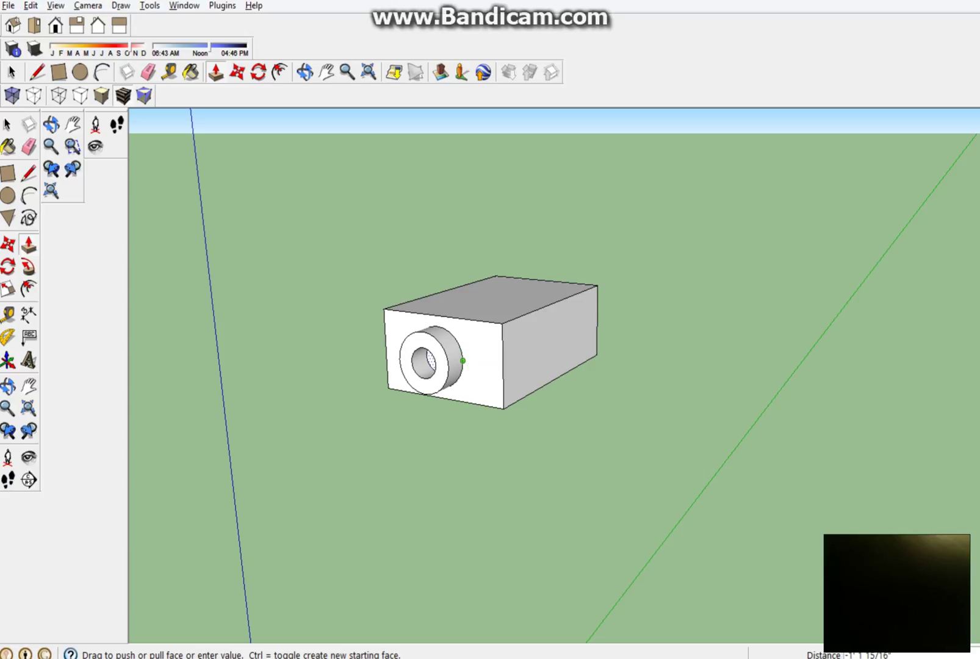
click(462, 369)
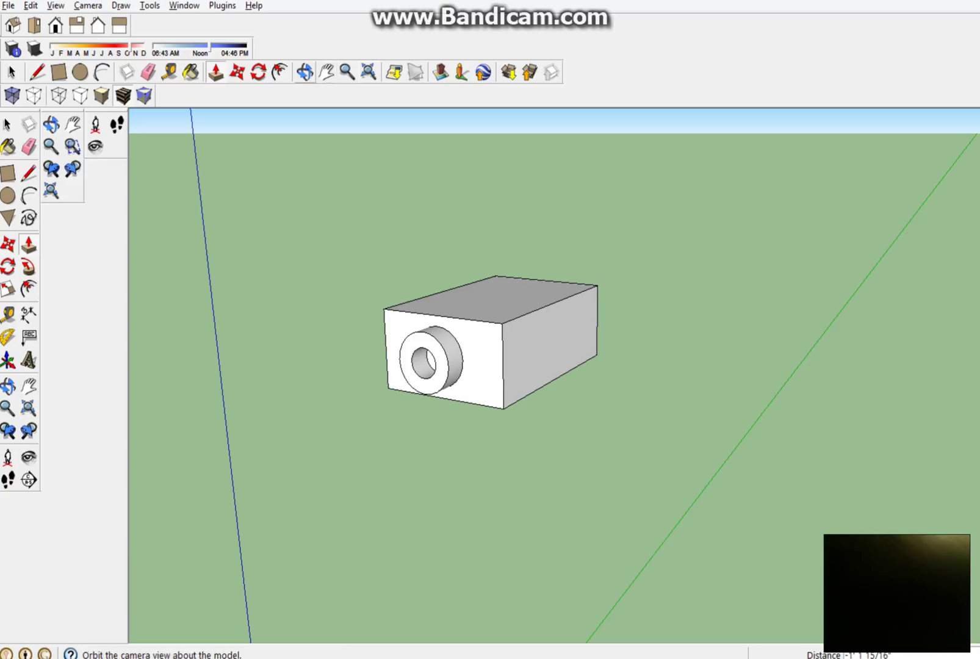
Push the box's side face right of the cylinder inward by about 1' 3 11/16", plus another 3 1/16".
click(305, 72)
drag(428, 367, 464, 351)
key(p)
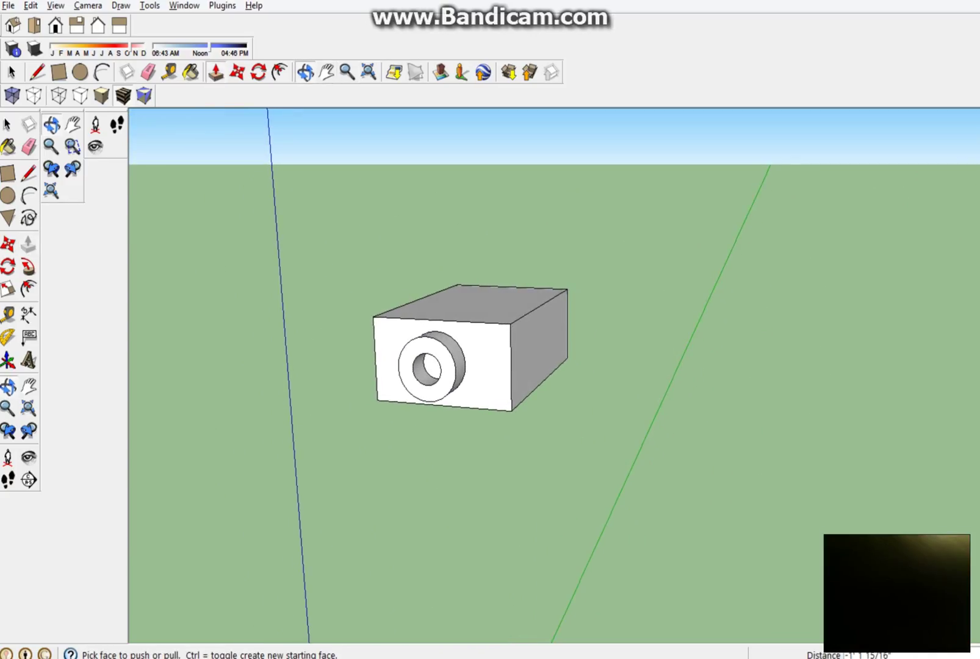
click(539, 353)
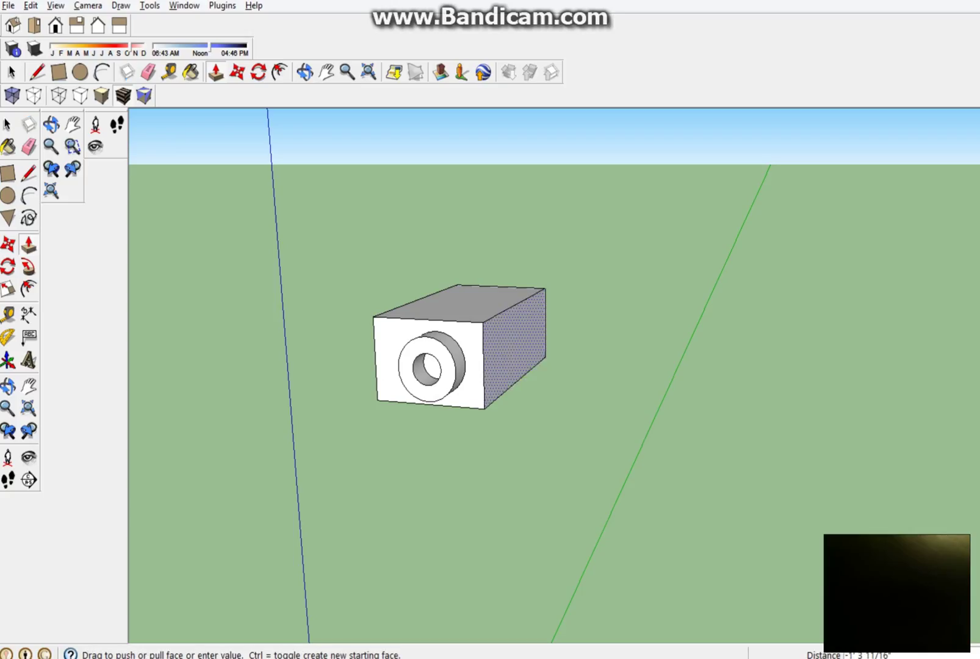
click(508, 336)
right_click(508, 336)
click(506, 335)
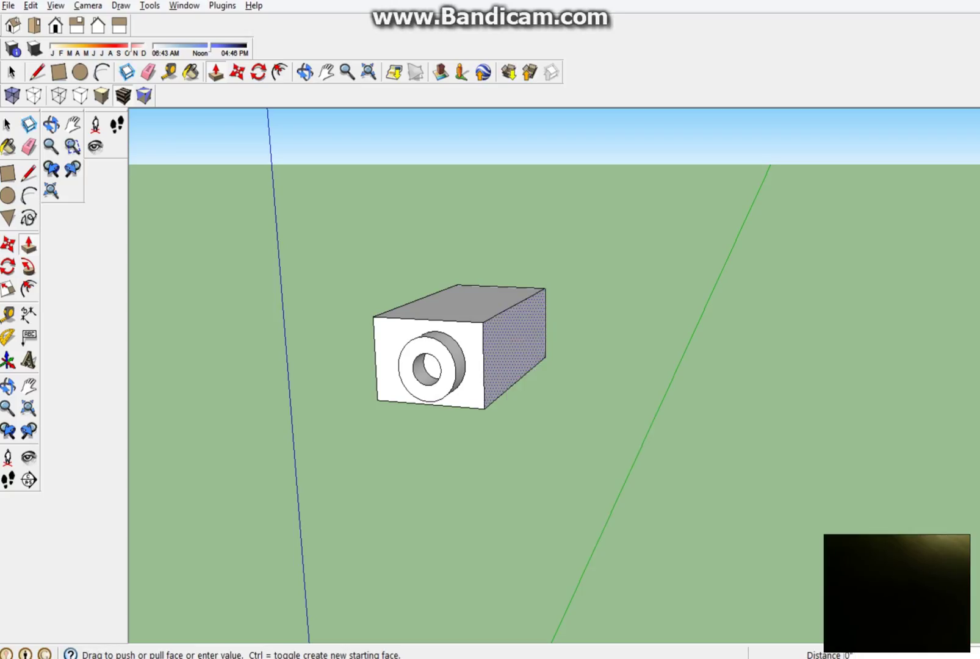
click(508, 335)
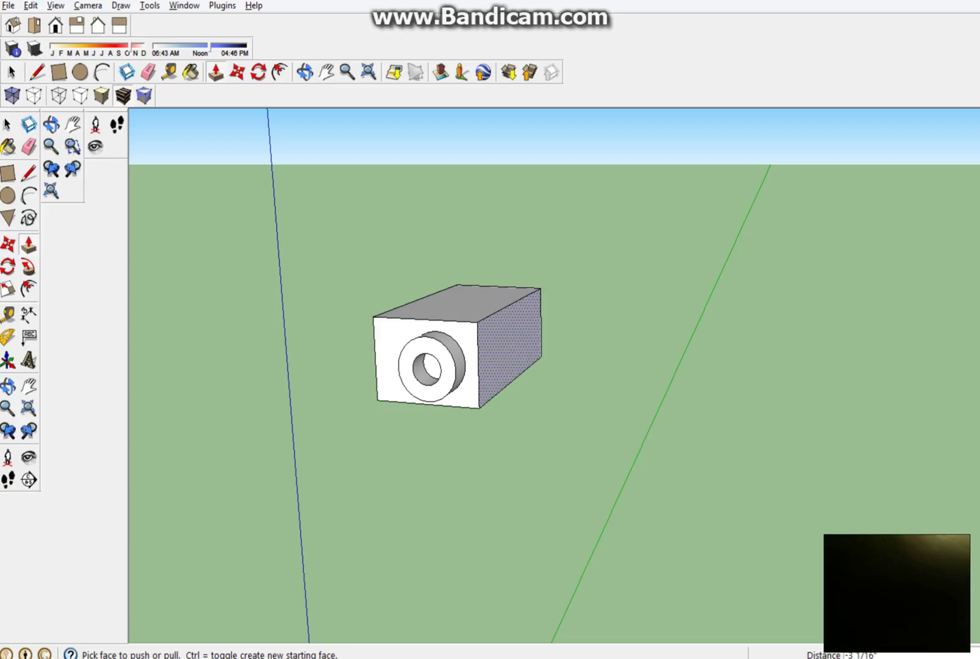
Push the box's side face left of the cylinder inward by about 1' 13/16", and pull it back out about 7 3/16".
click(305, 72)
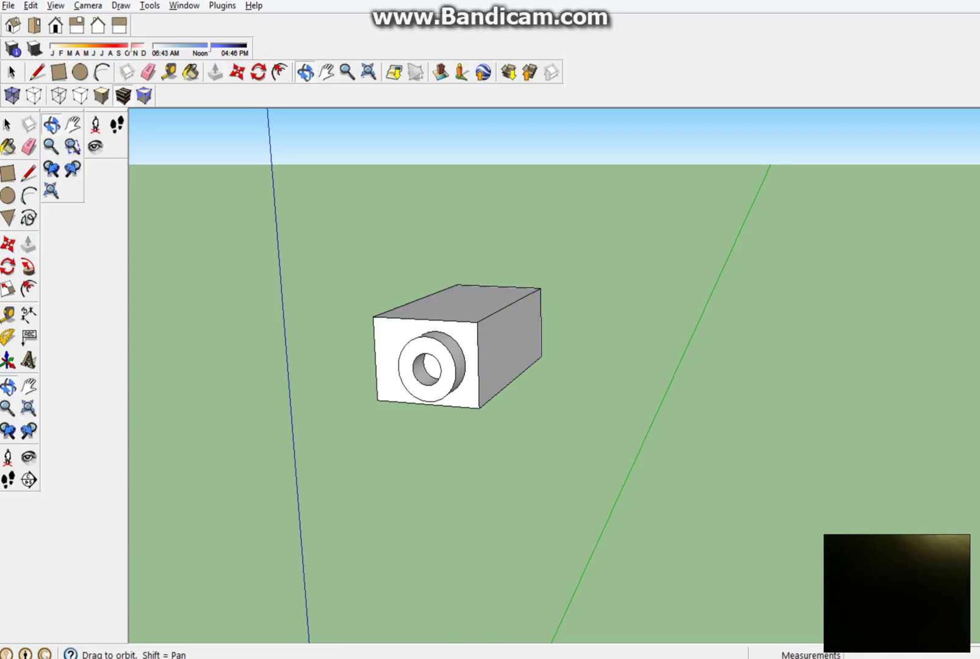
drag(464, 305, 586, 275)
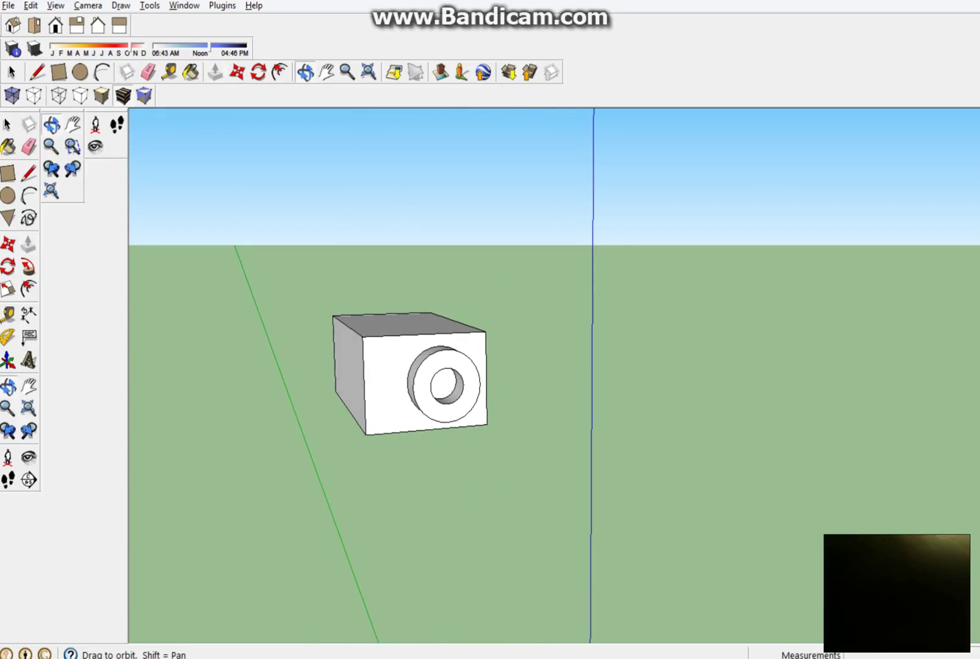
key(p)
click(348, 373)
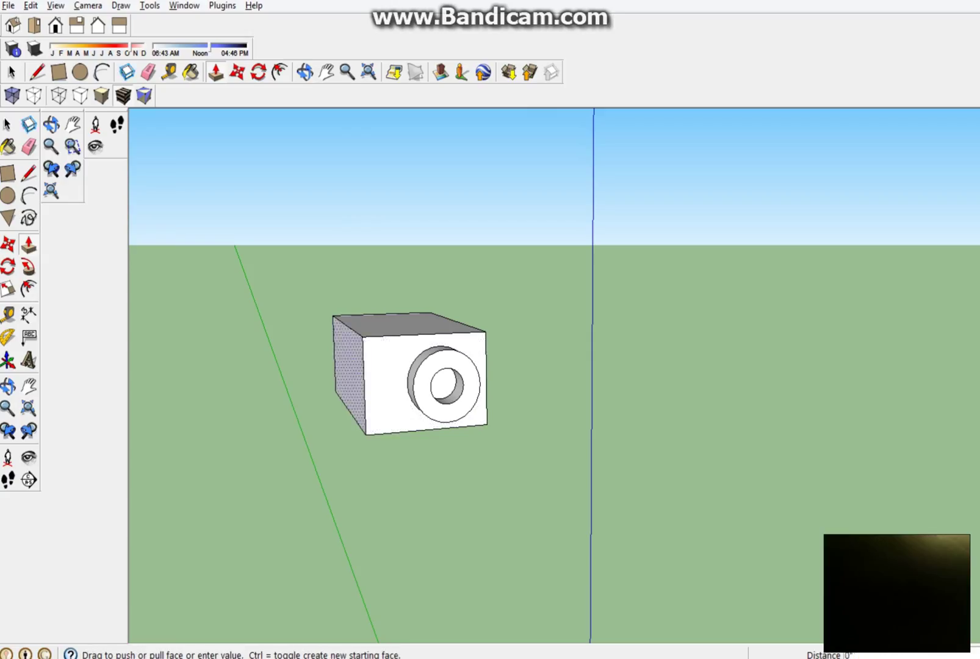
click(373, 372)
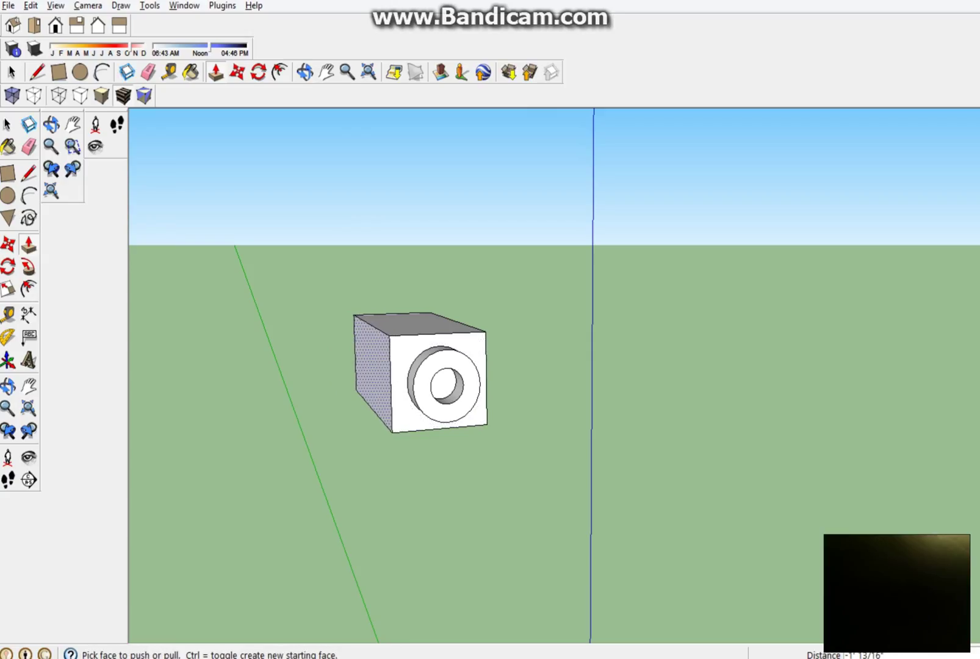
click(372, 372)
click(360, 373)
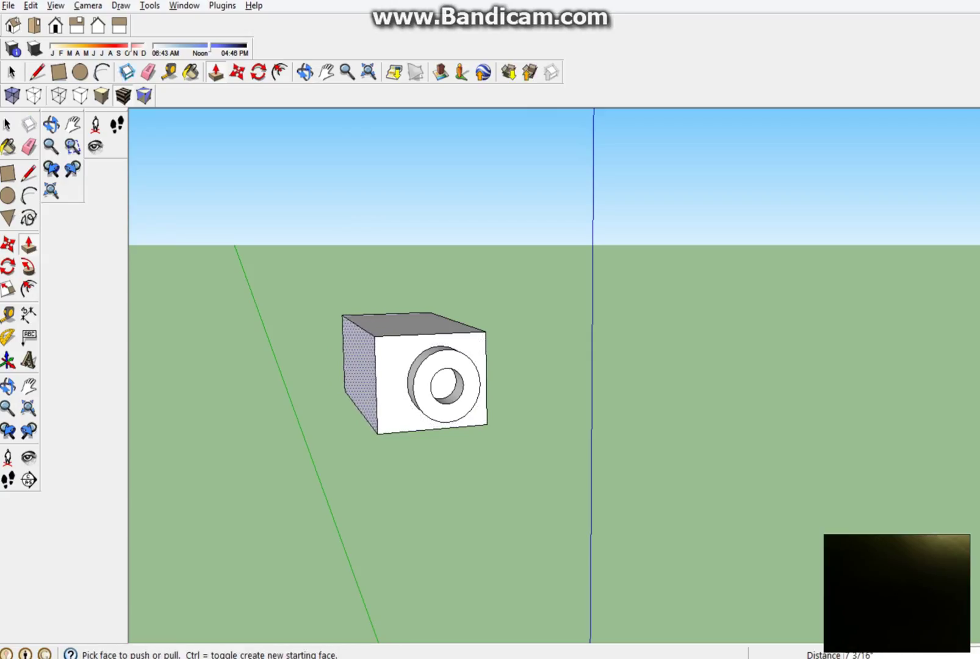
Pull the box's side face right of the cylinder outward by about 5 5/16".
middle_drag(415, 323, 305, 319)
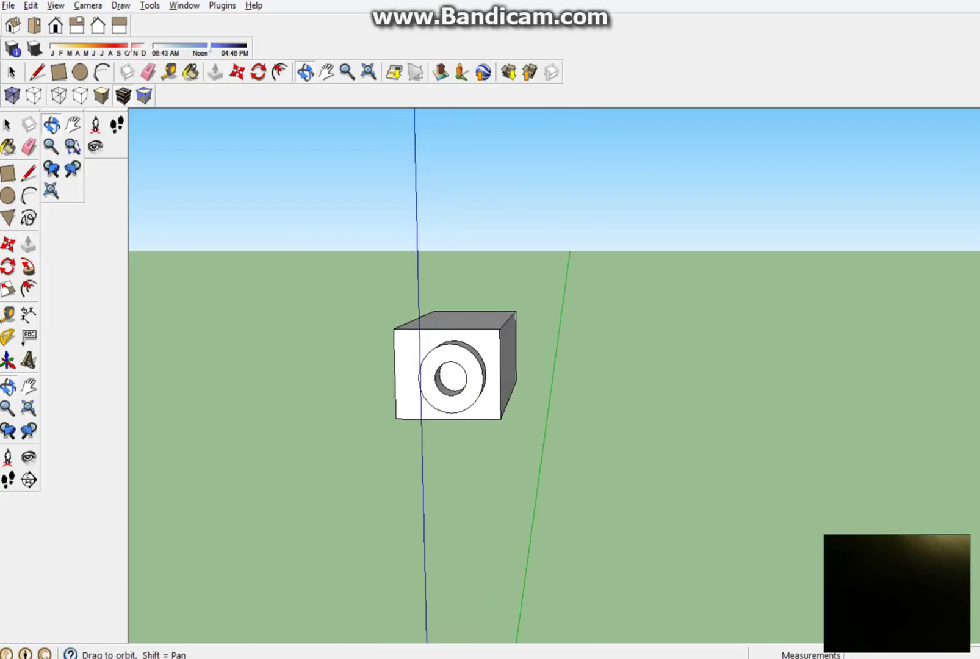
click(215, 72)
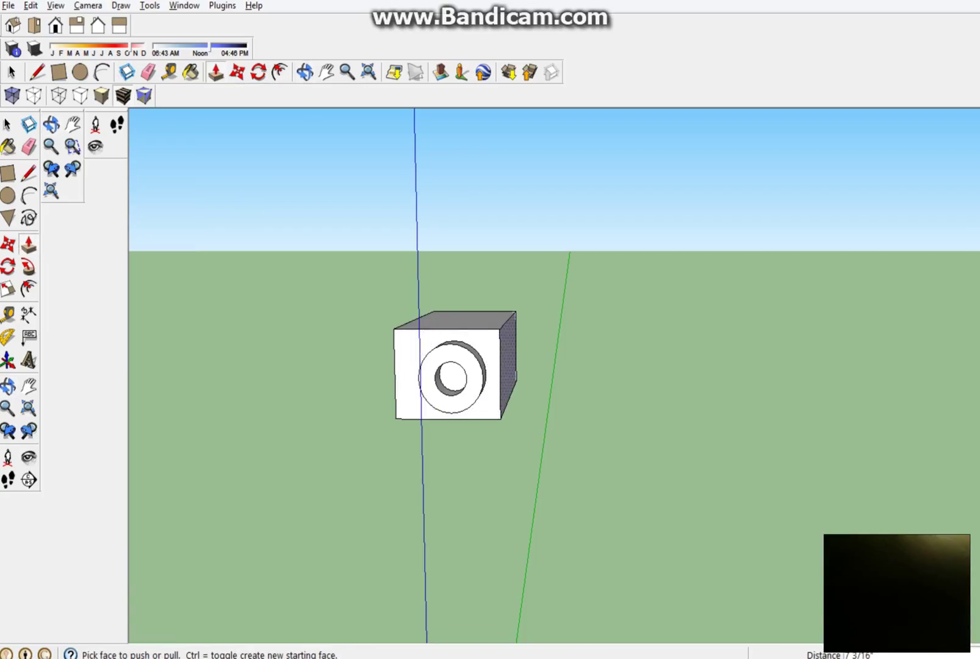
click(508, 366)
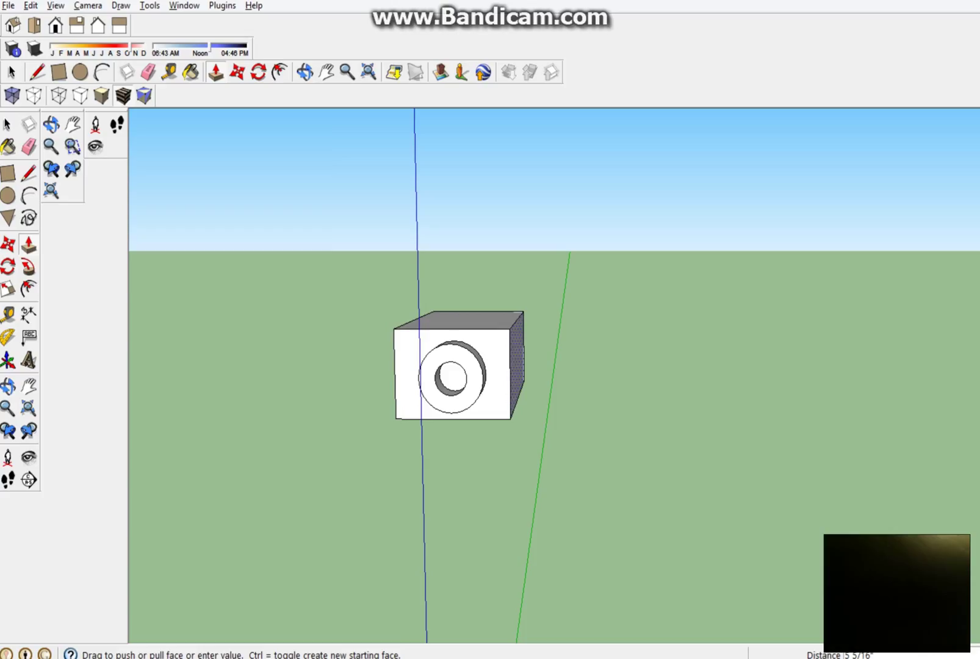
click(517, 365)
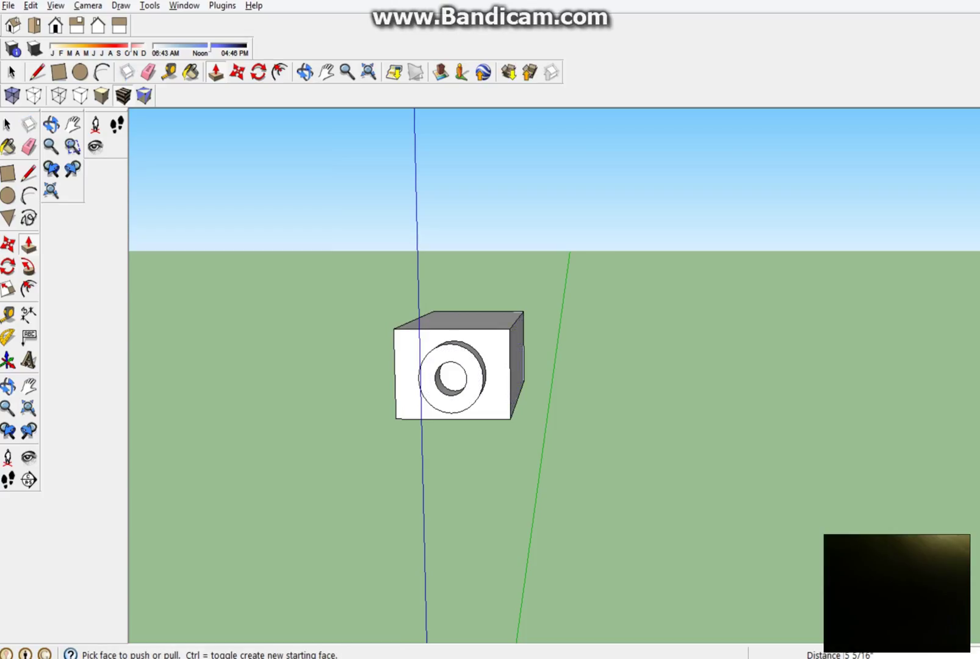
Move the upper front edge of the box forward along the green axis by about 2' 1 3/8".
click(305, 72)
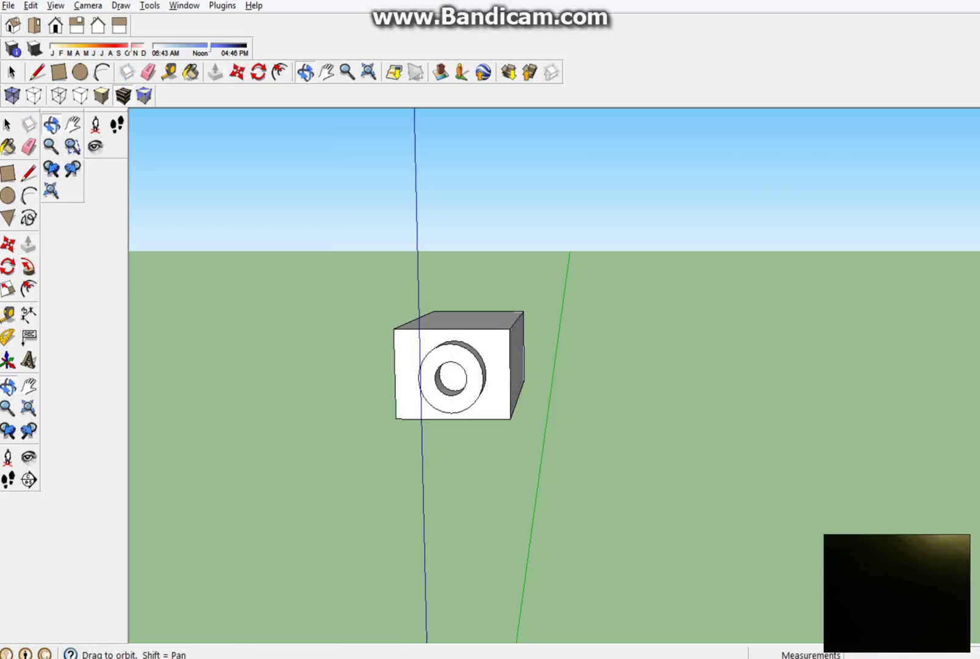
drag(554, 375, 330, 446)
drag(409, 406, 463, 366)
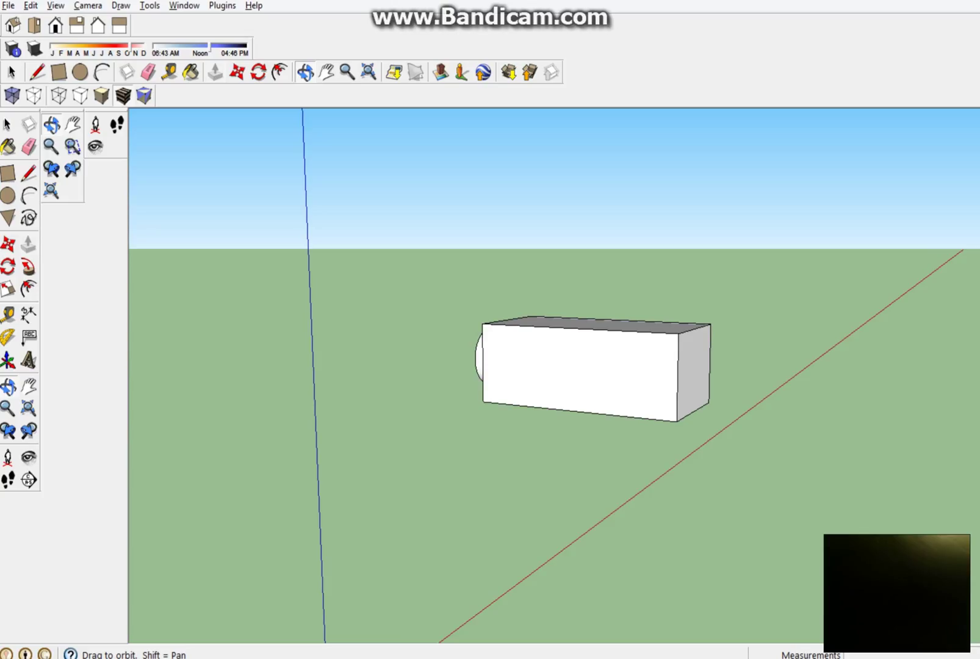
drag(464, 367, 595, 400)
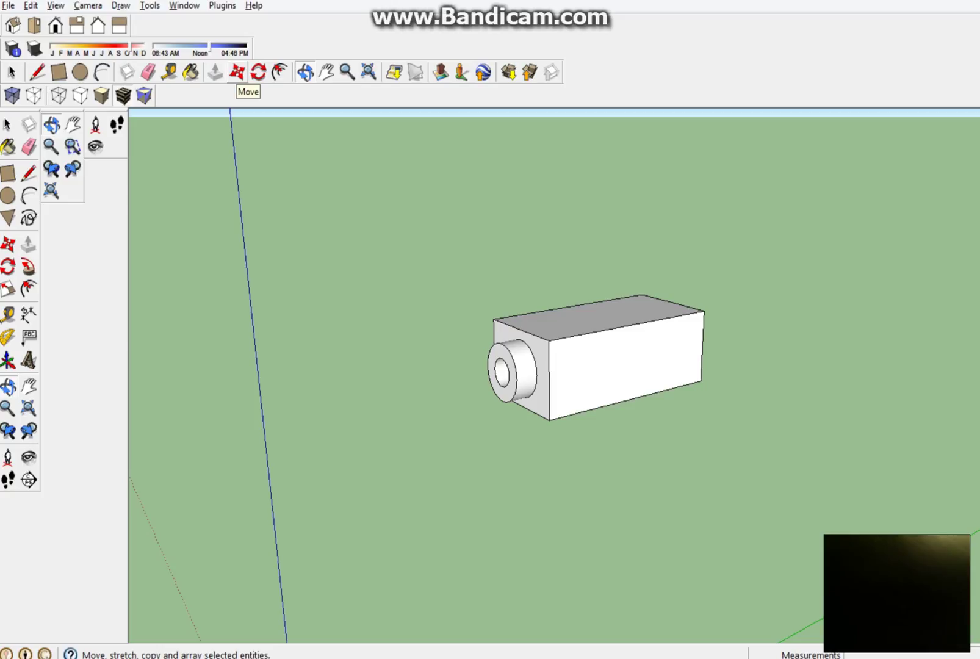
click(237, 72)
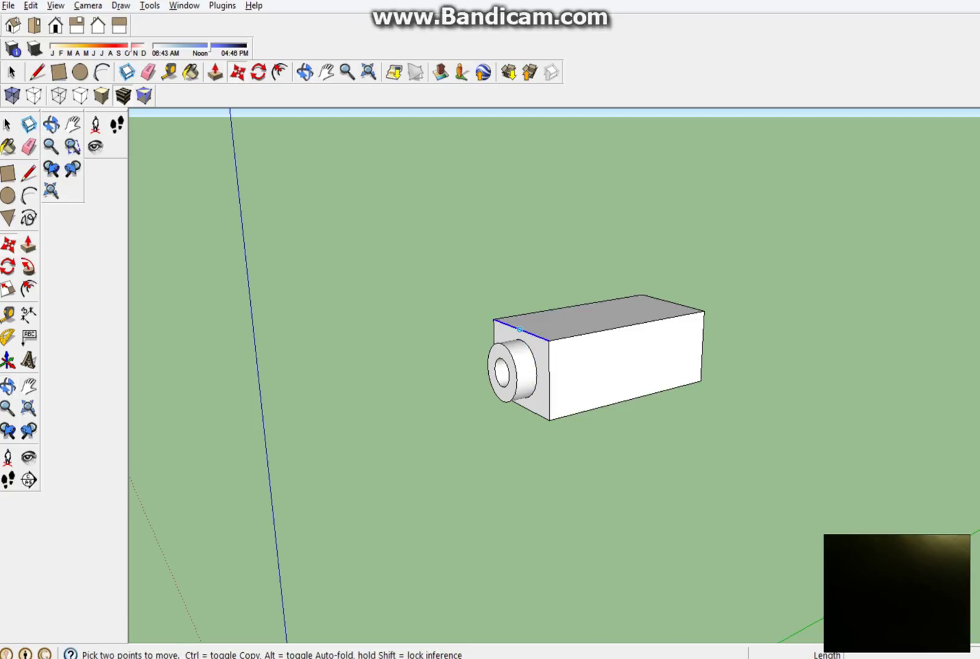
click(521, 330)
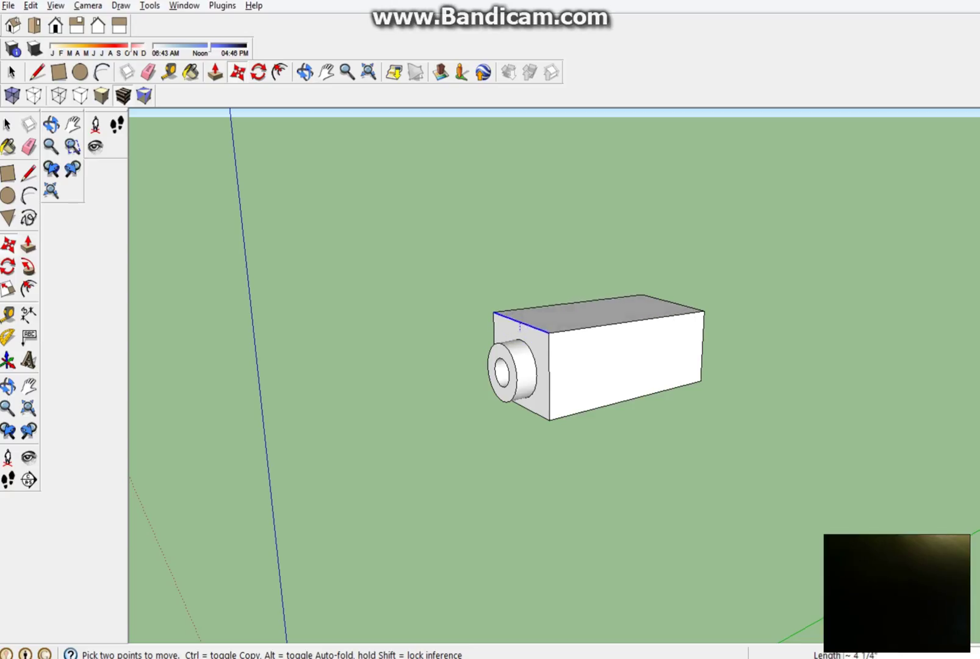
click(522, 330)
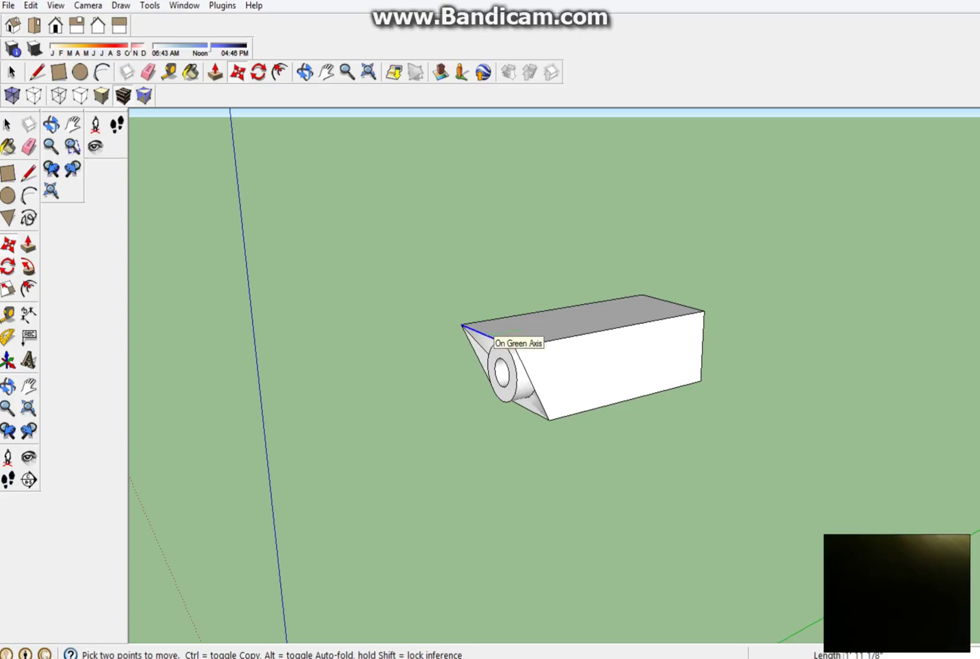
click(486, 336)
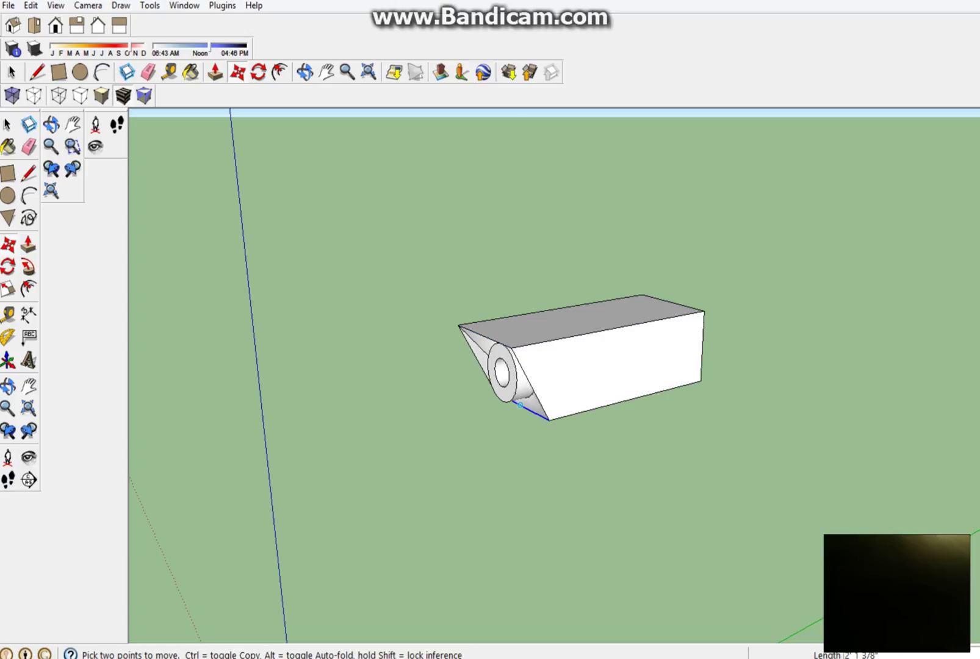
Move the lower front edge of the box forward along the green axis by about 8 1/4".
click(520, 405)
click(524, 406)
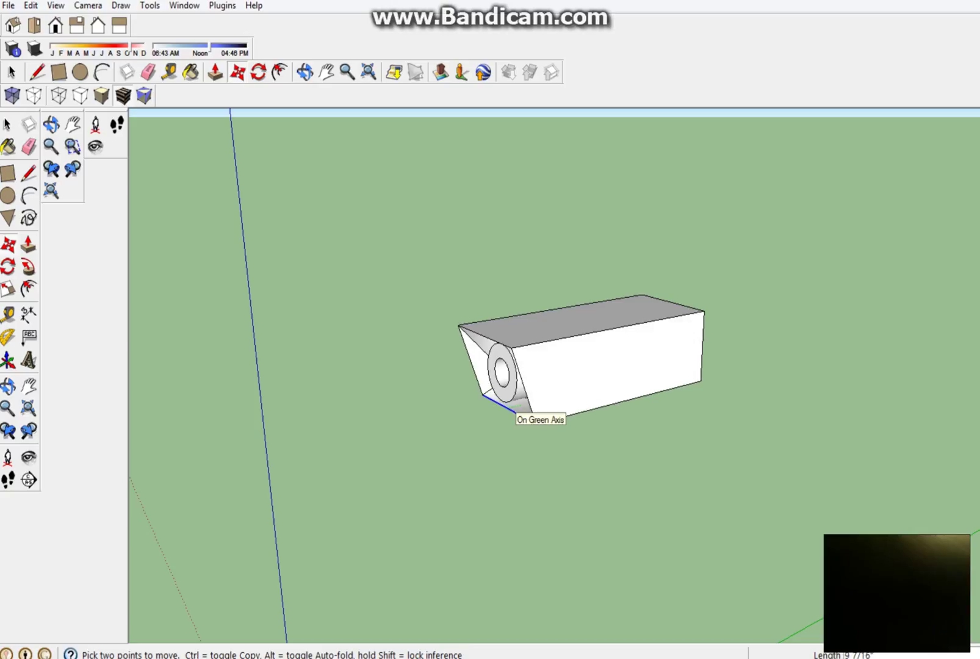
click(517, 414)
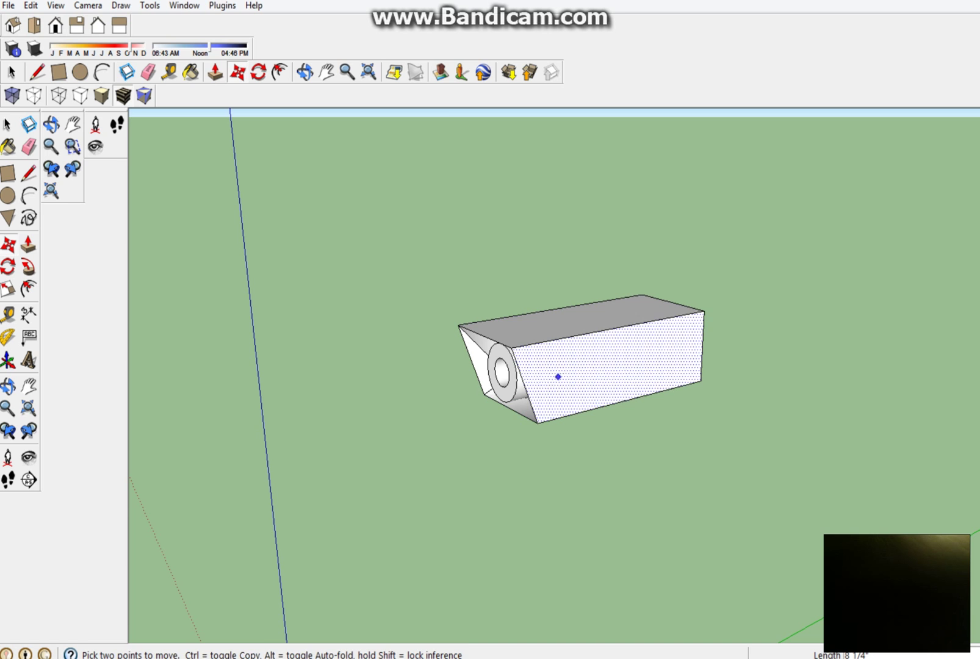
key(Escape)
Reverse the ring-shaped front face of the lens cylinder, and reverse it back.
key(o)
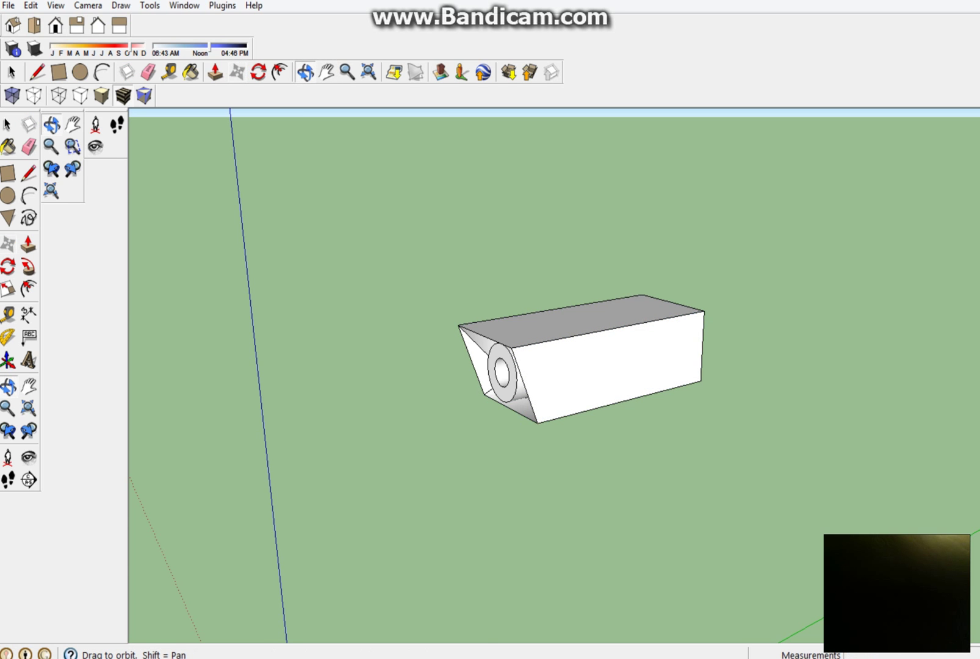
middle_drag(500, 372, 763, 345)
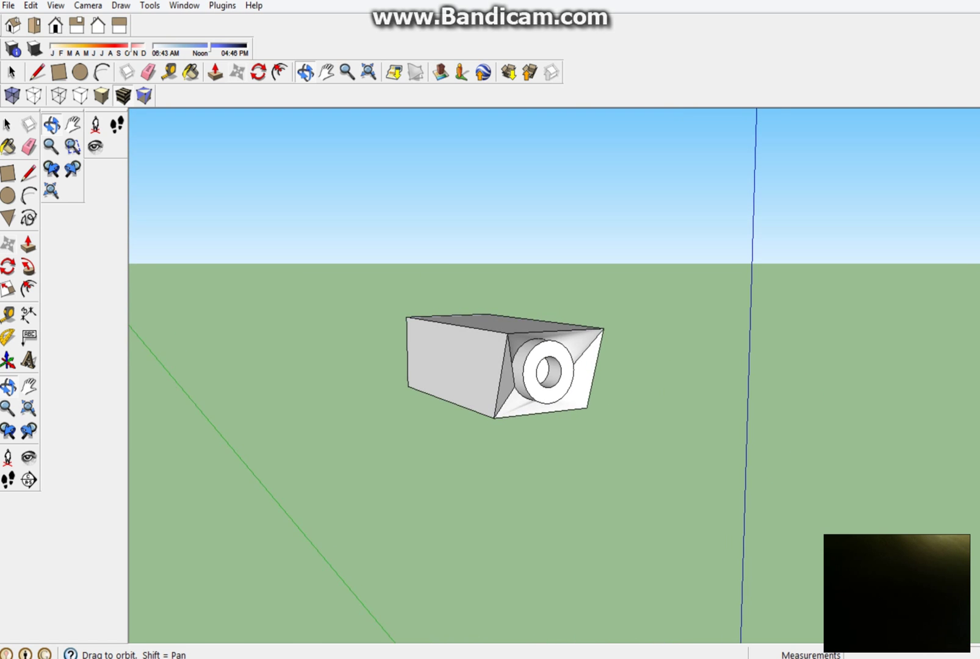
drag(550, 391, 397, 354)
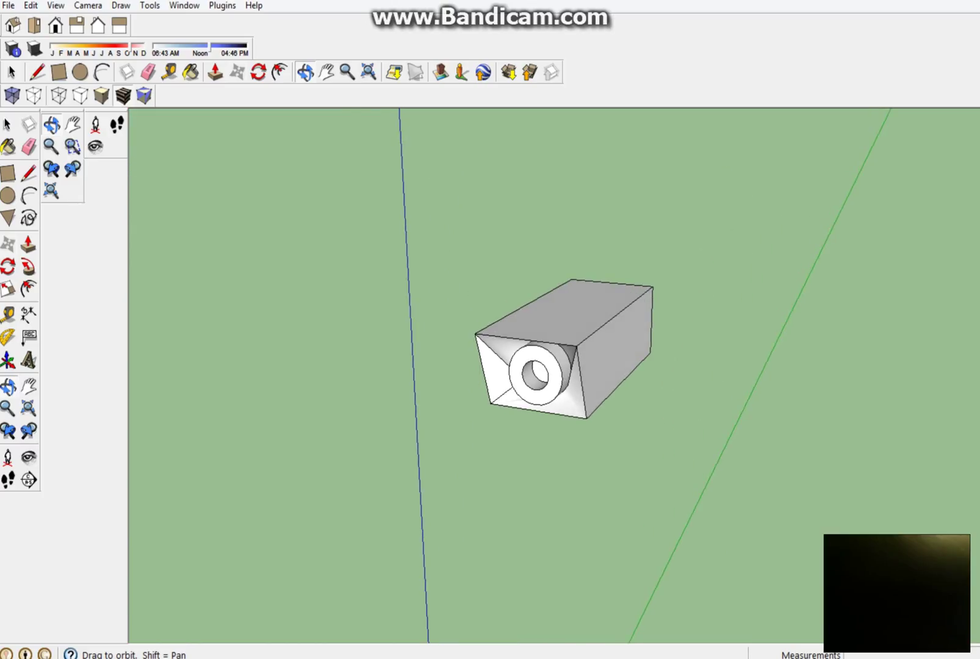
drag(458, 353, 433, 244)
drag(506, 293, 489, 274)
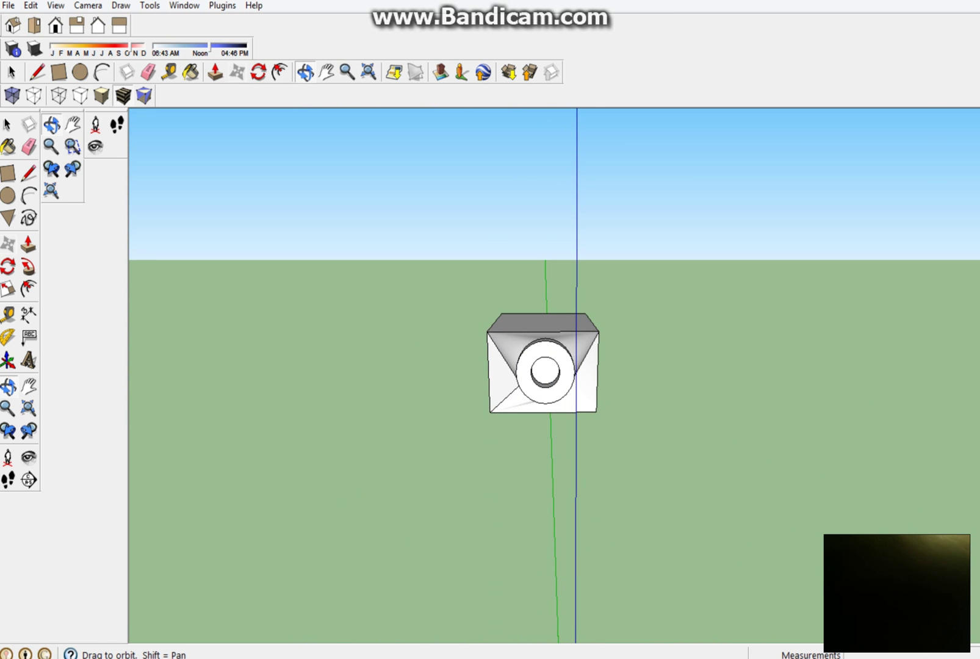
key(space)
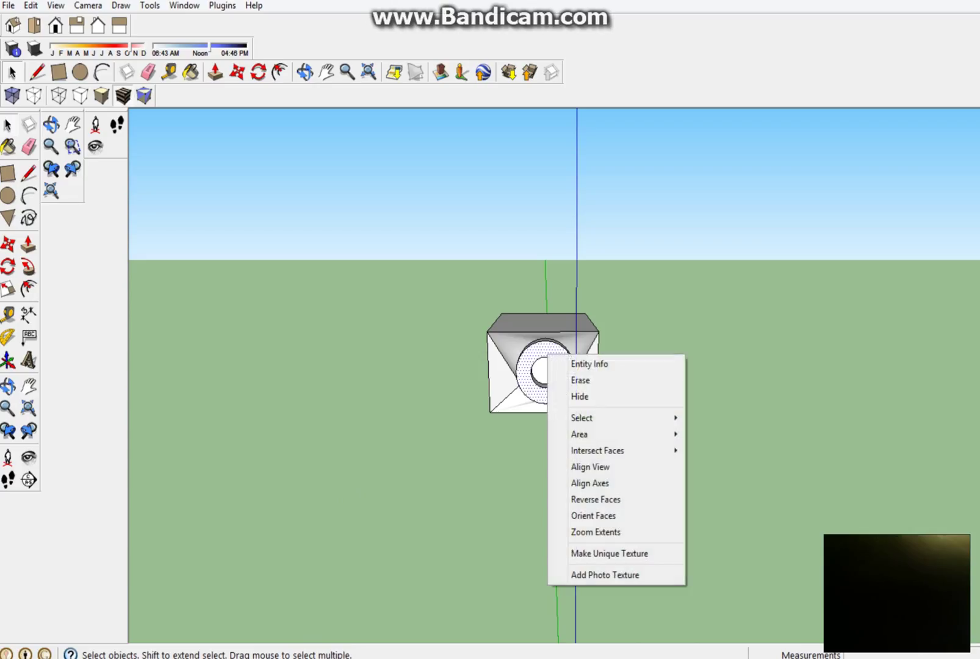
right_click(548, 355)
click(595, 499)
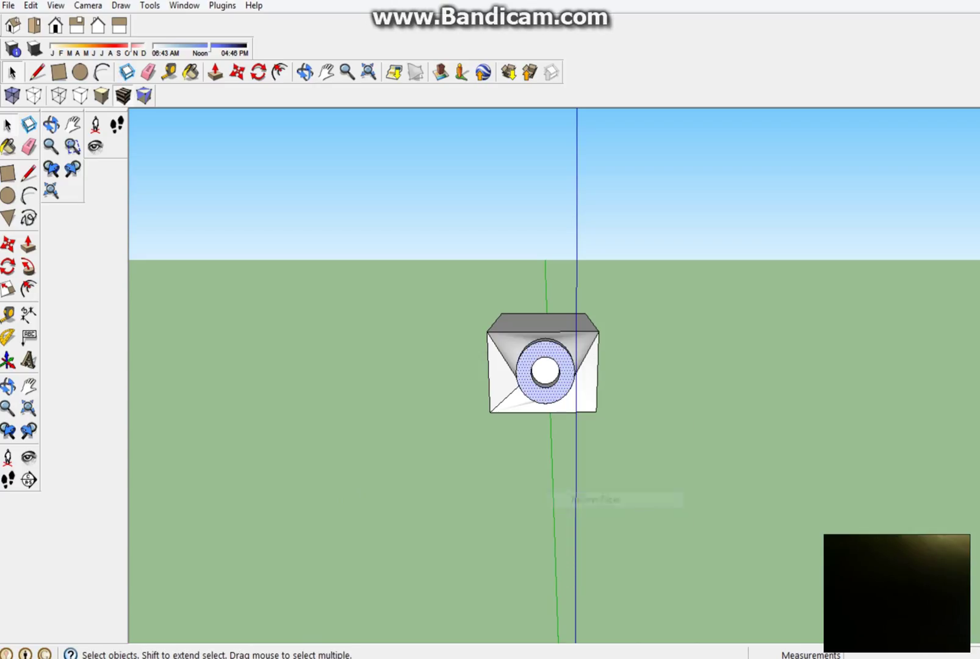
right_click(568, 371)
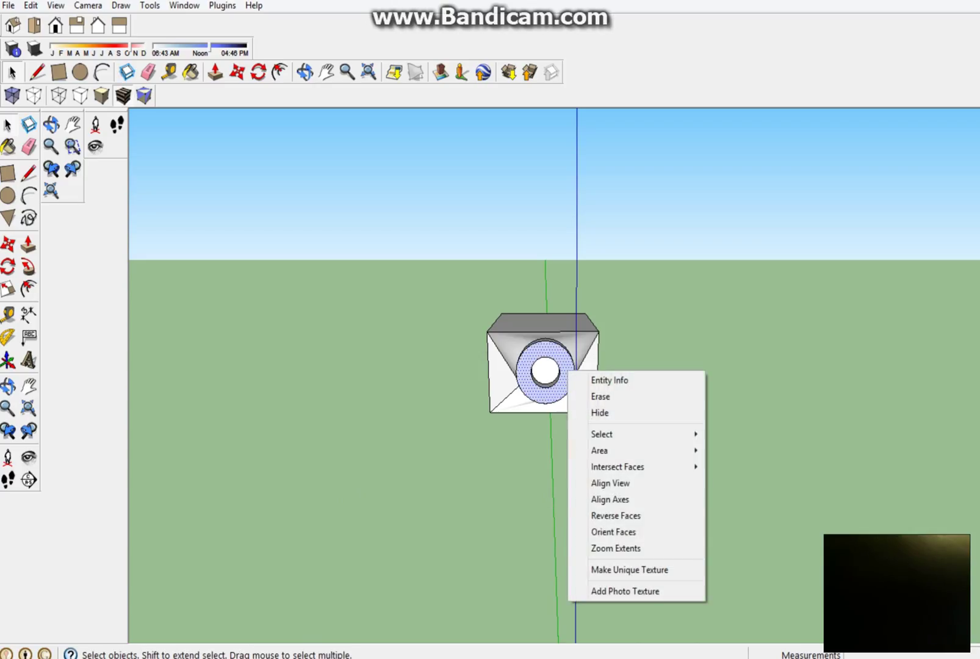
click(613, 515)
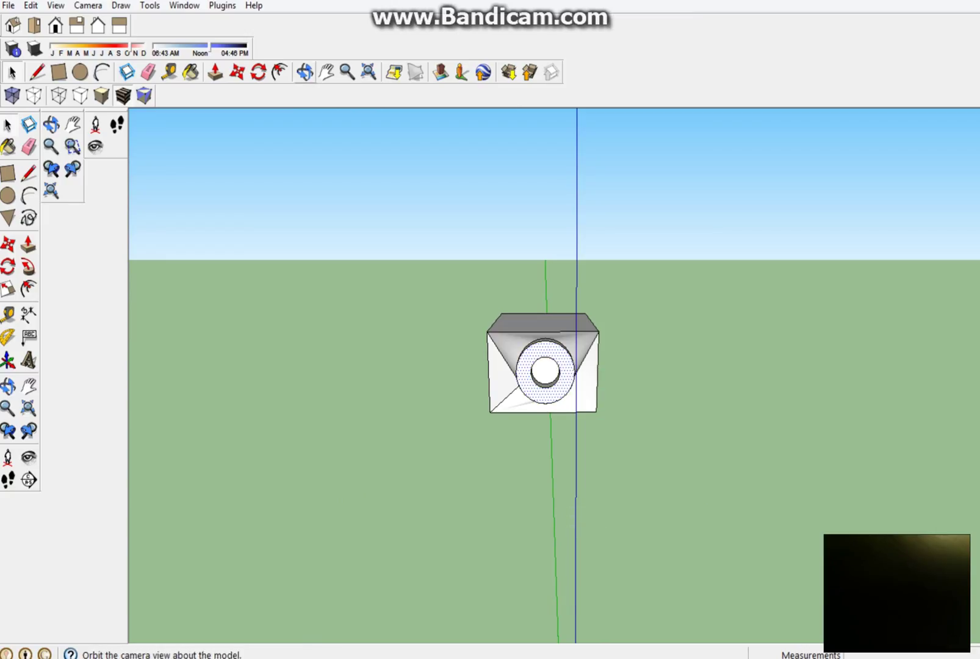
Draw a rectangle about 1' 1 15/16" by 4 3/8" on the upper outer wall of the lens cylinder, spanning its visible depth.
click(305, 72)
drag(610, 367, 522, 361)
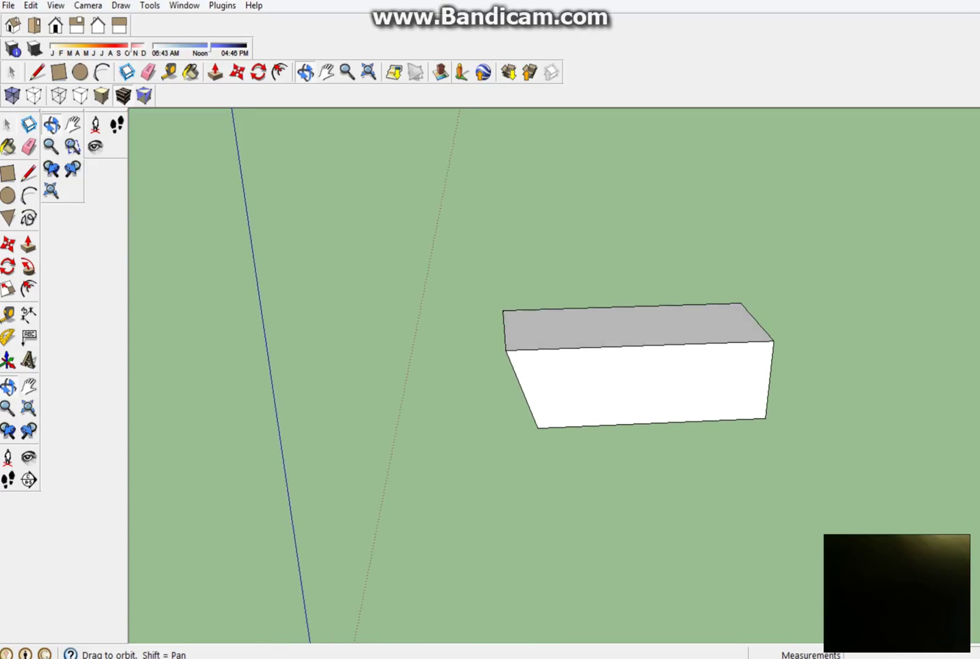
key(h)
drag(638, 366, 505, 317)
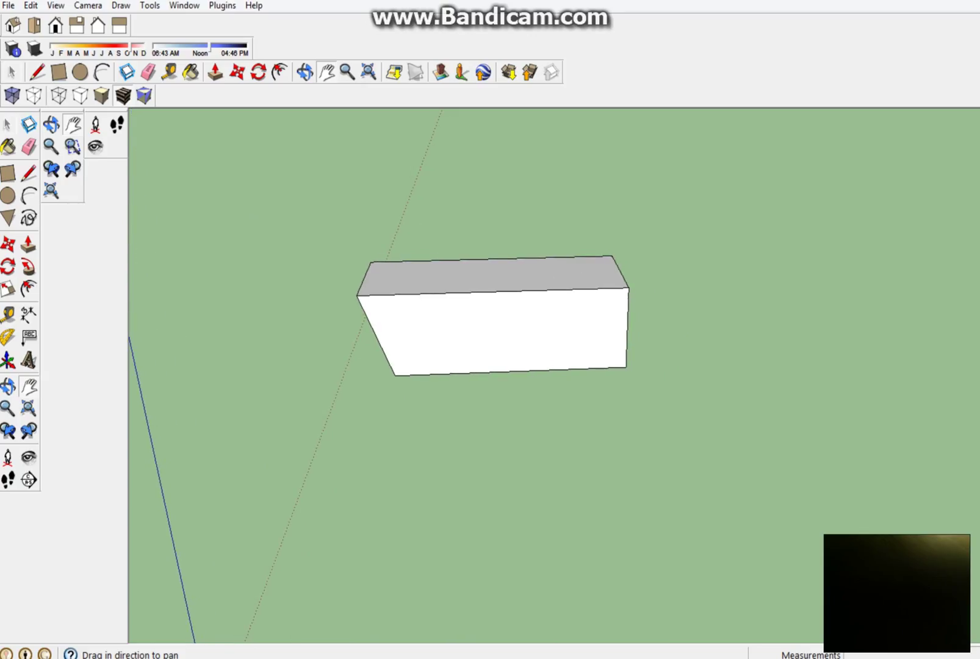
middle_drag(415, 342, 570, 302)
key(h)
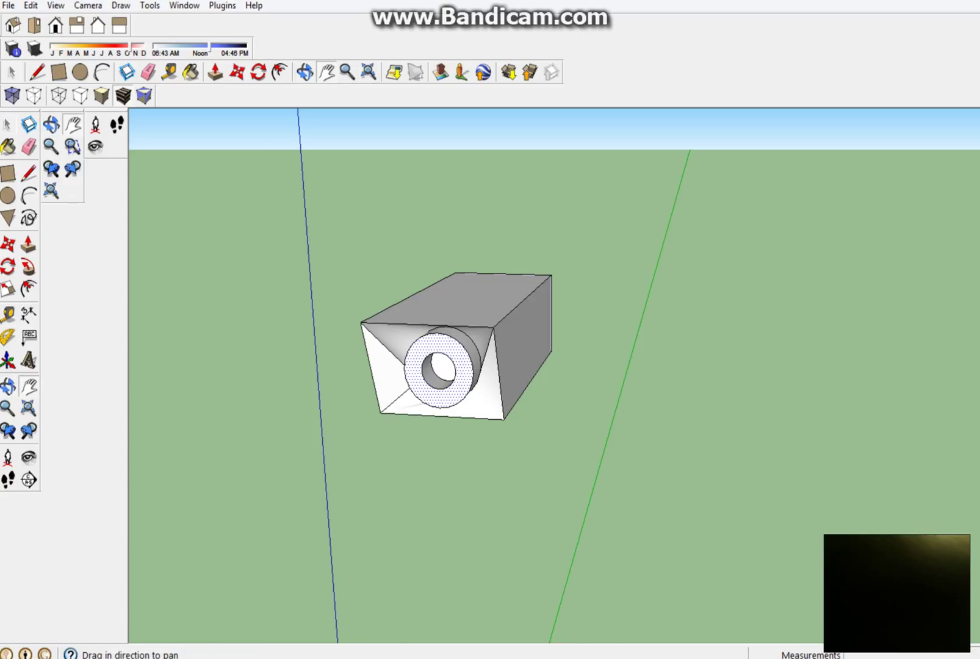
drag(456, 346, 495, 352)
click(347, 72)
drag(427, 366, 427, 208)
key(r)
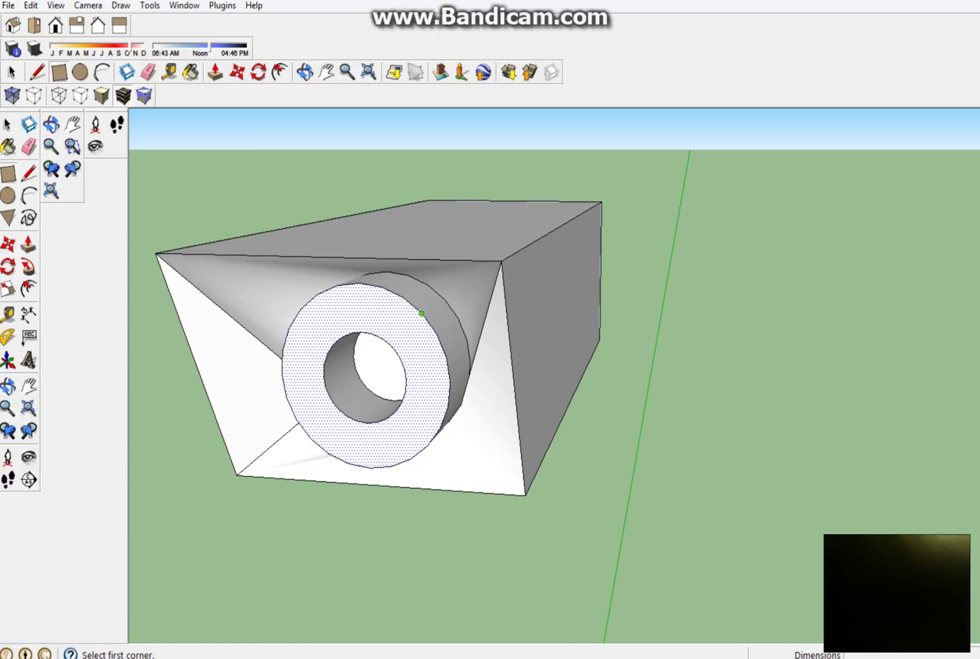
click(422, 313)
click(459, 318)
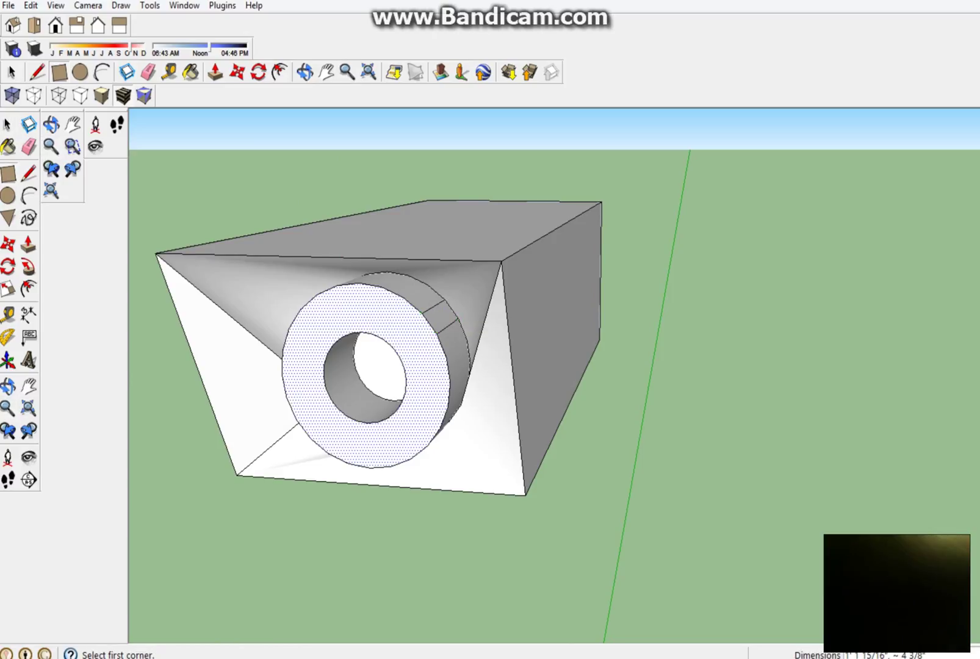
Pull the small rectangle on the lens cylinder's wall outward by about 11 3/4" to form a tab.
key(p)
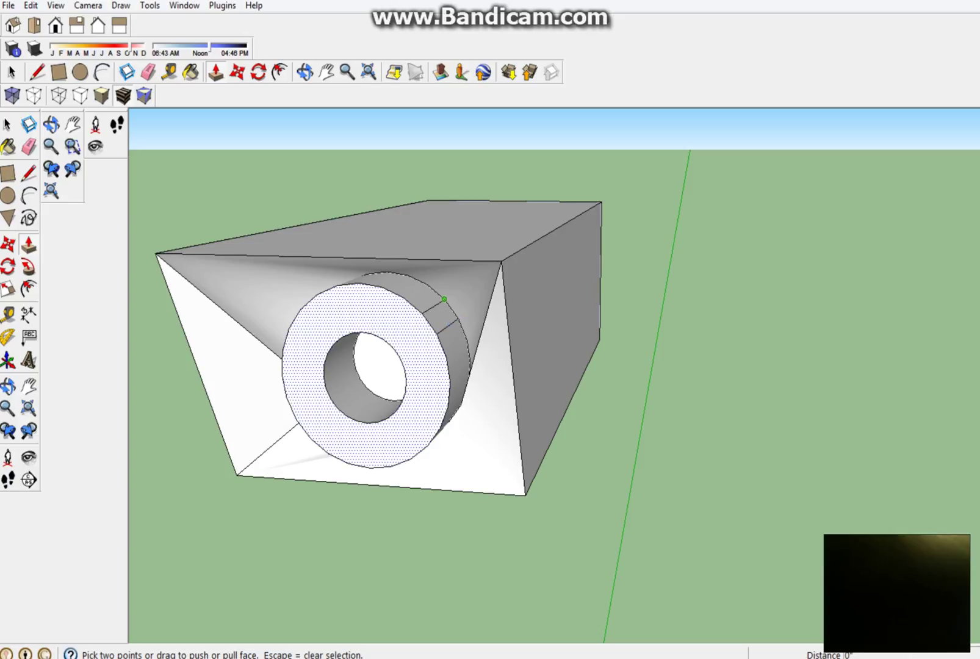
click(12, 49)
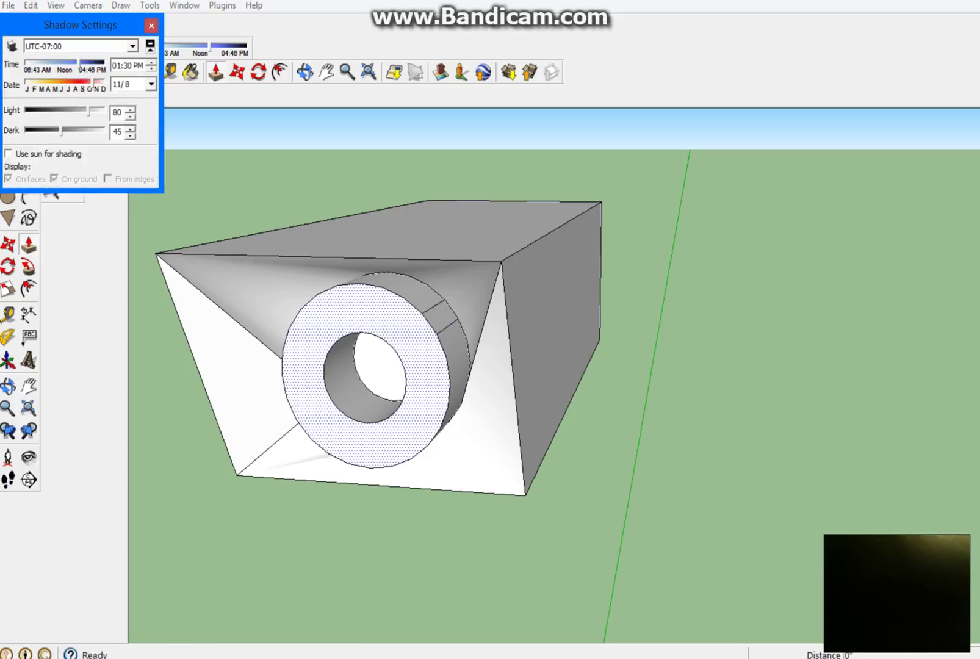
click(151, 26)
key(space)
key(ctrl+t)
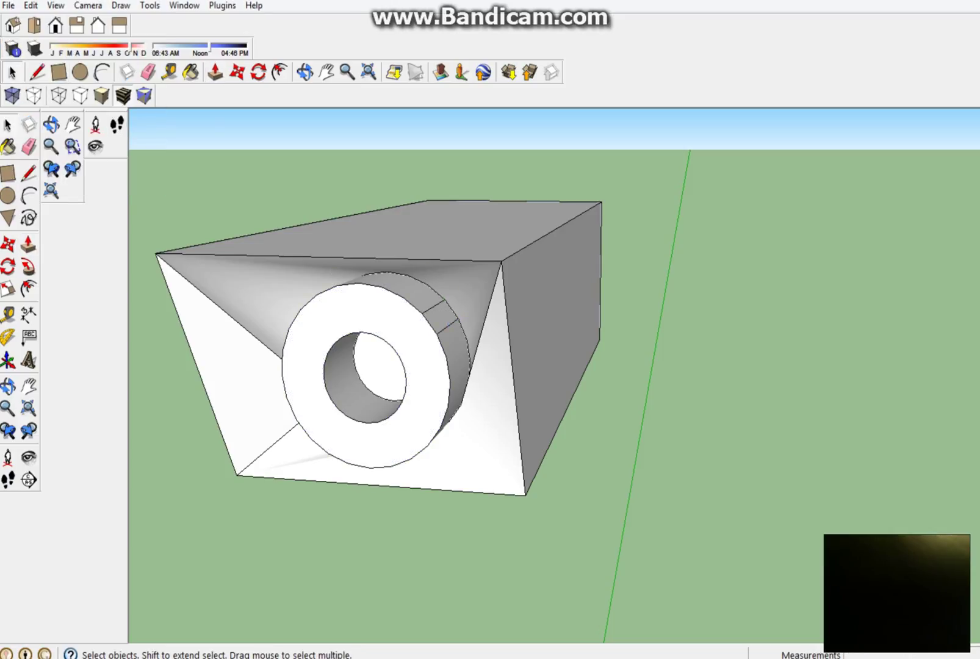
click(215, 72)
drag(441, 317, 476, 286)
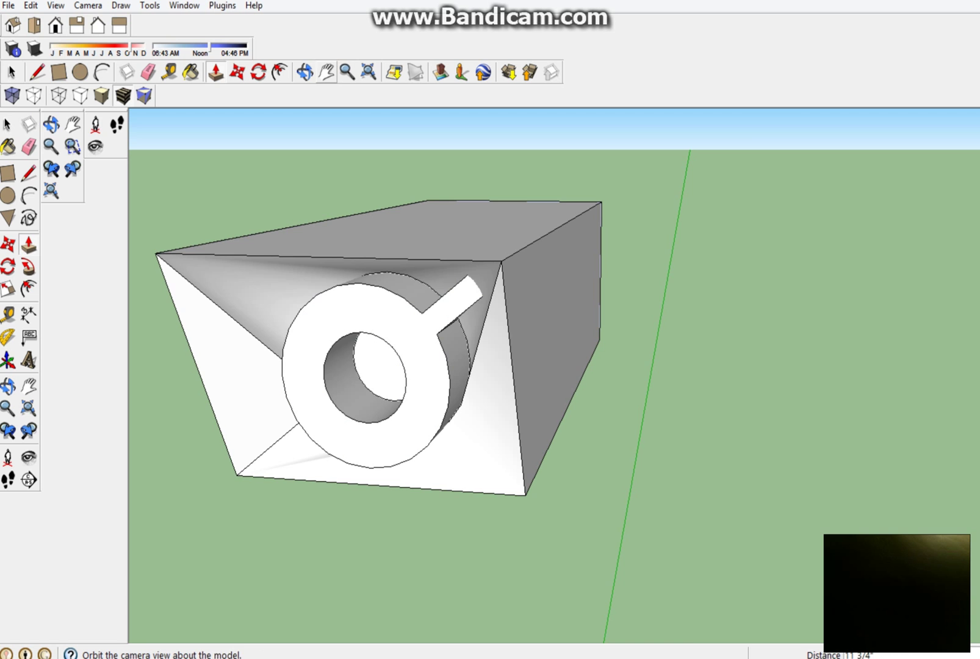
Examine the camera body from the front and along its side, including the tab on the lens cylinder.
click(304, 73)
mouse_move(428, 342)
mouse_down()
mouse_move(385, 320)
mouse_move(415, 286)
mouse_move(452, 336)
mouse_move(400, 363)
mouse_move(428, 357)
mouse_up()
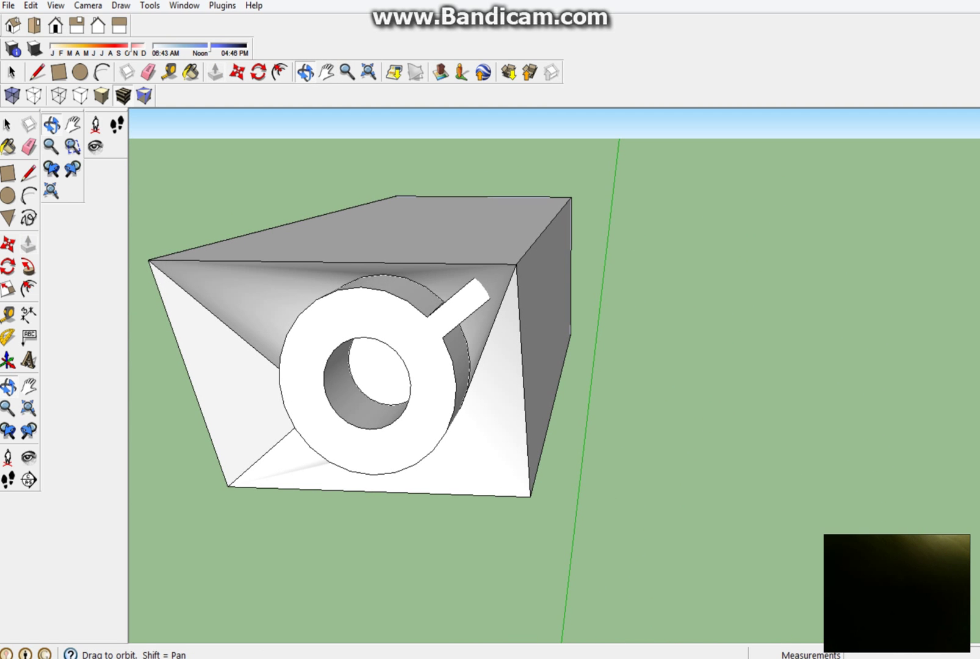
drag(415, 397, 197, 399)
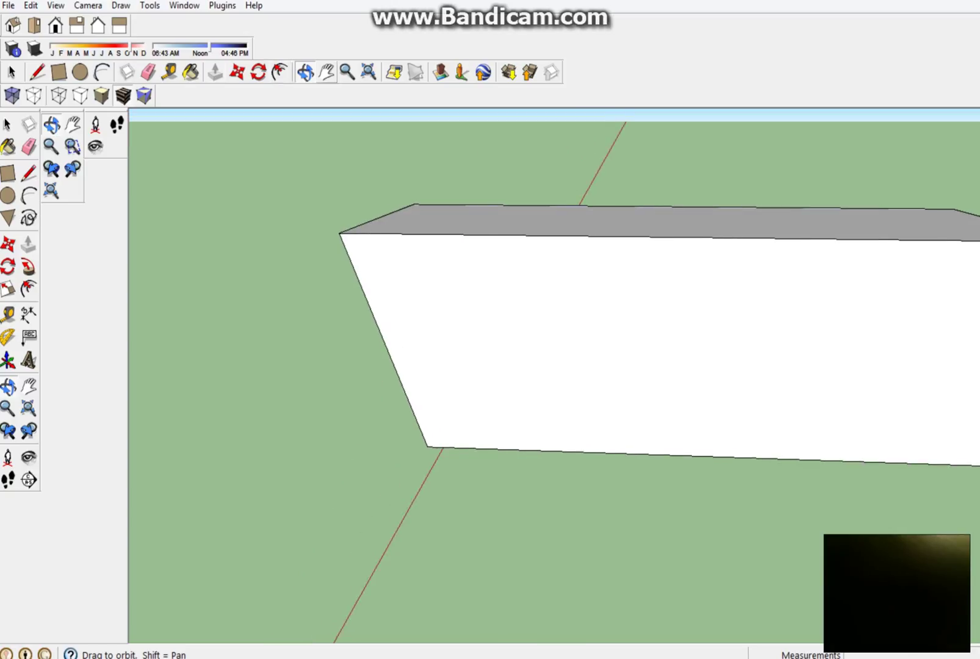
key(h)
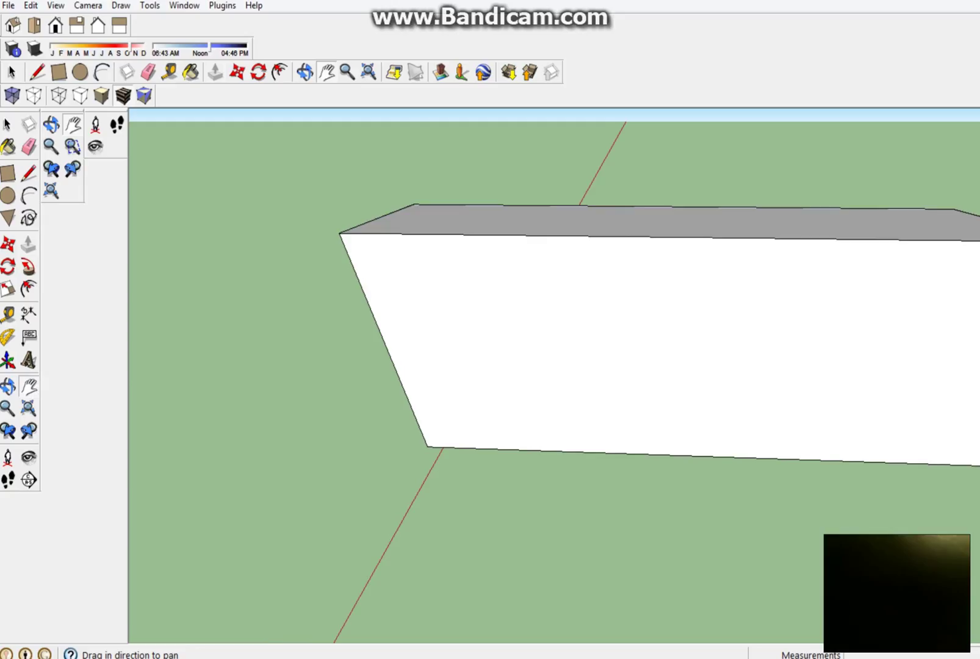
drag(549, 336, 389, 347)
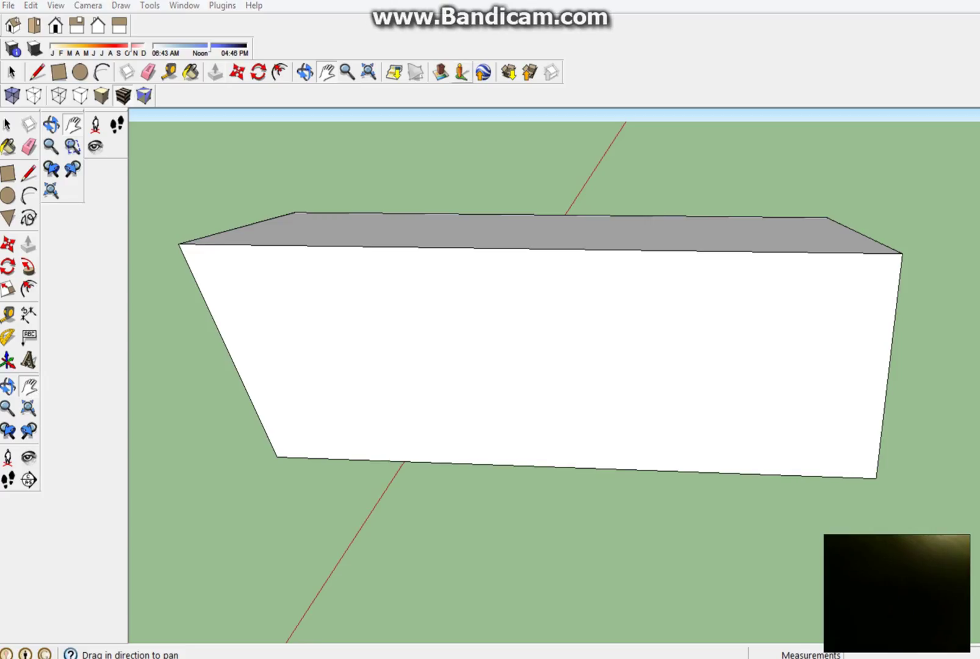
click(305, 72)
drag(427, 342, 513, 330)
click(347, 72)
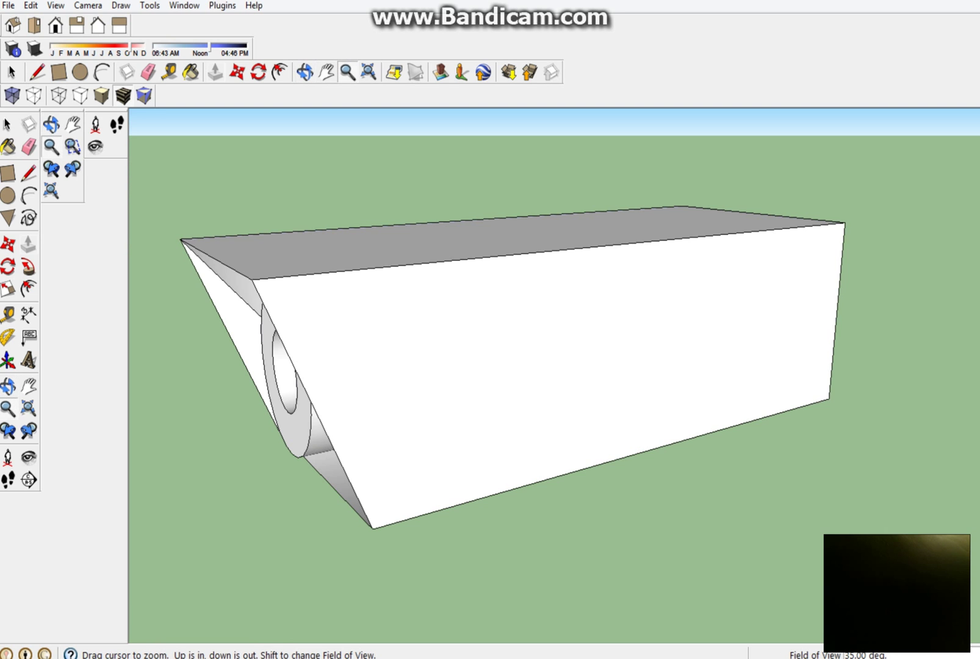
drag(488, 293, 489, 436)
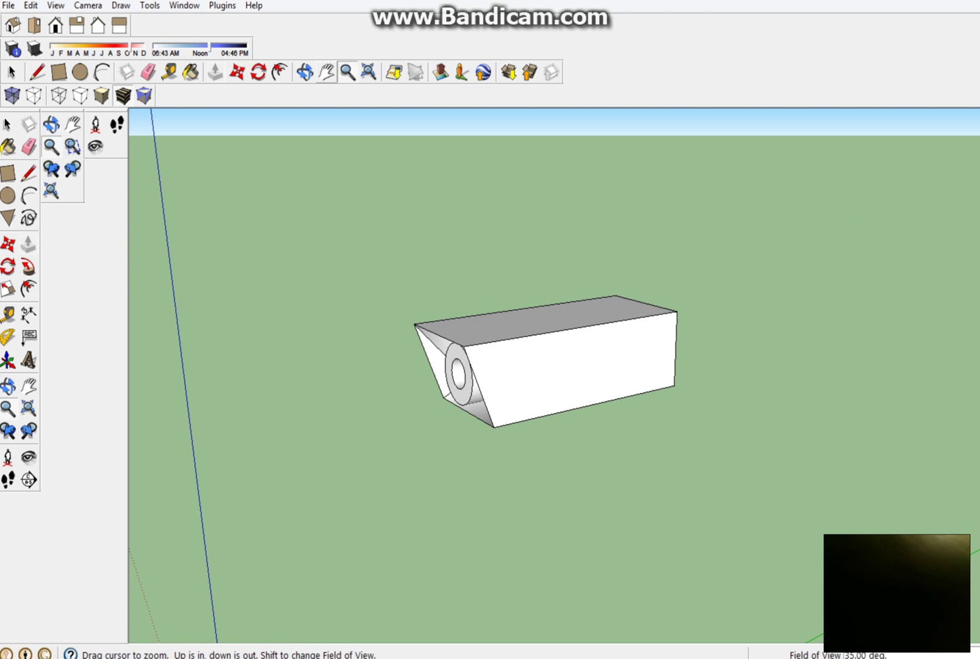
click(305, 72)
drag(489, 342, 549, 382)
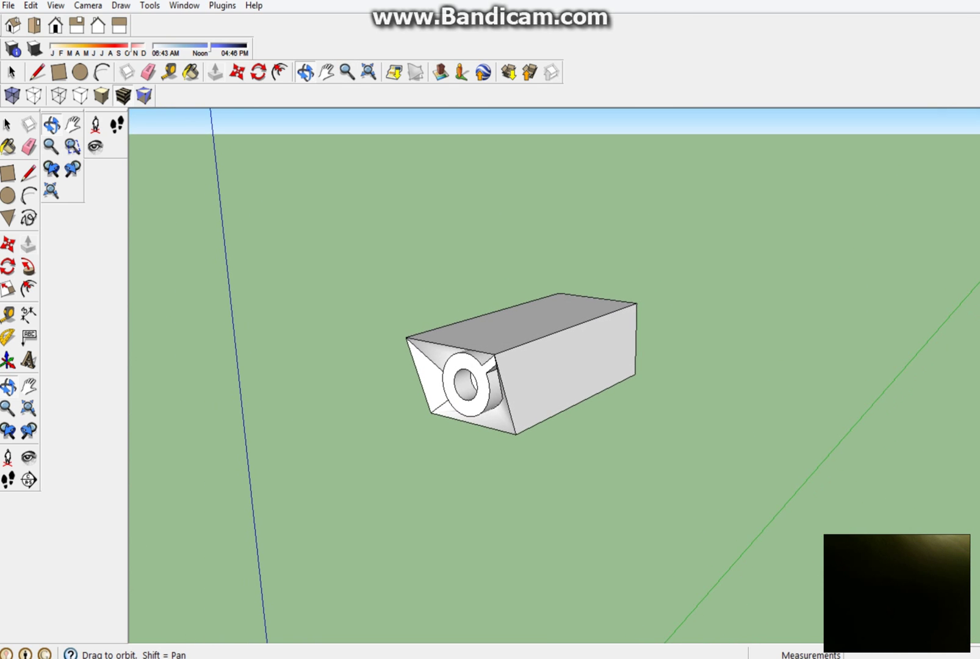
Draw a rectangle about 14' 11/16" by 9' 9 1/16" on the ground near the camera body.
click(58, 72)
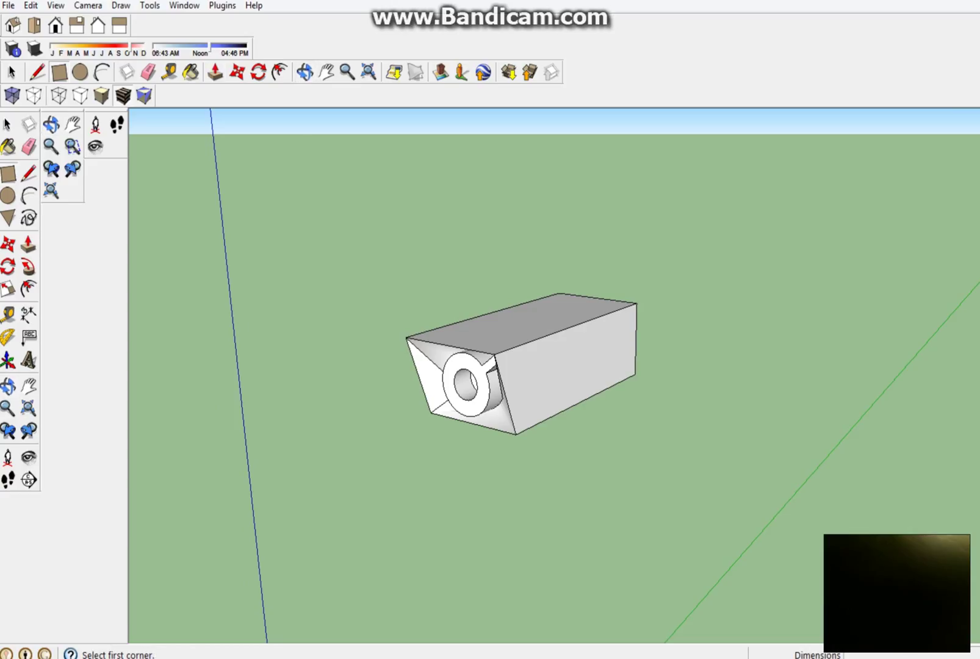
click(554, 535)
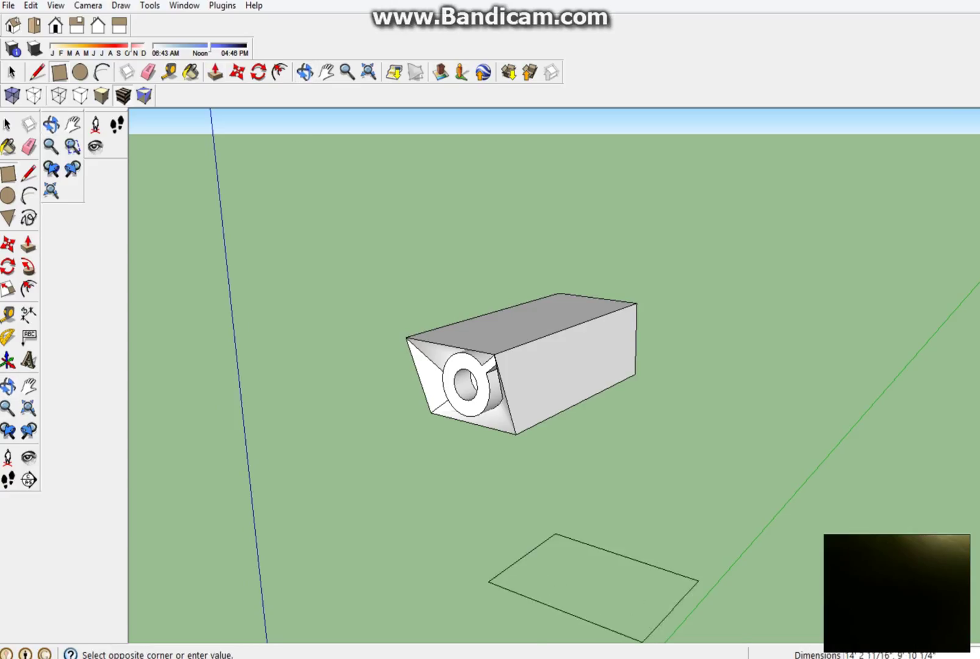
click(638, 640)
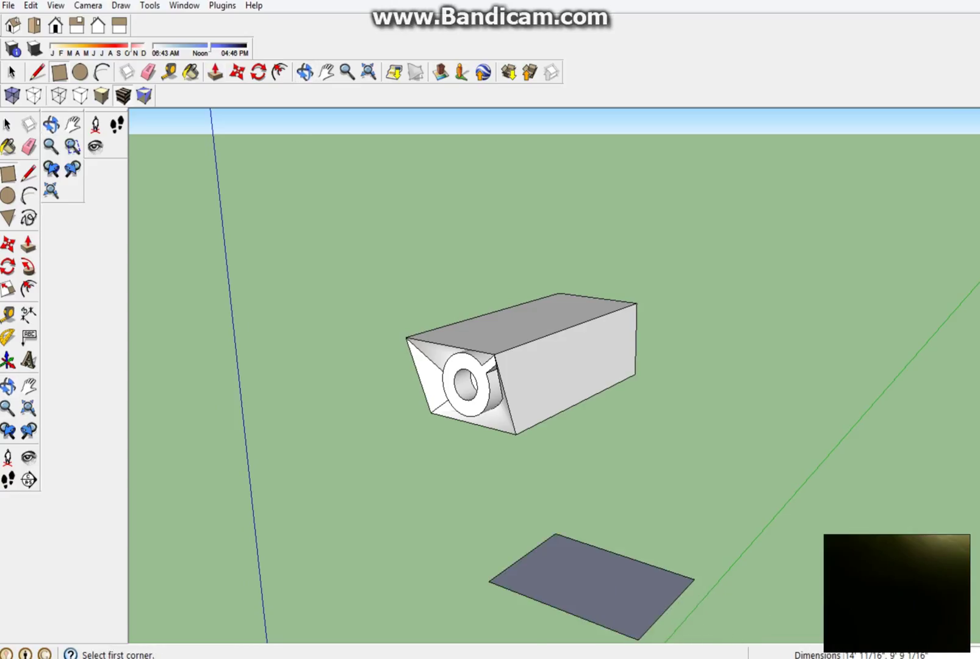
Extrude the ground rectangle upward into a tall block behind the camera body, and adjust its top face by about 1' 1 5/8".
click(215, 72)
drag(591, 583, 590, 171)
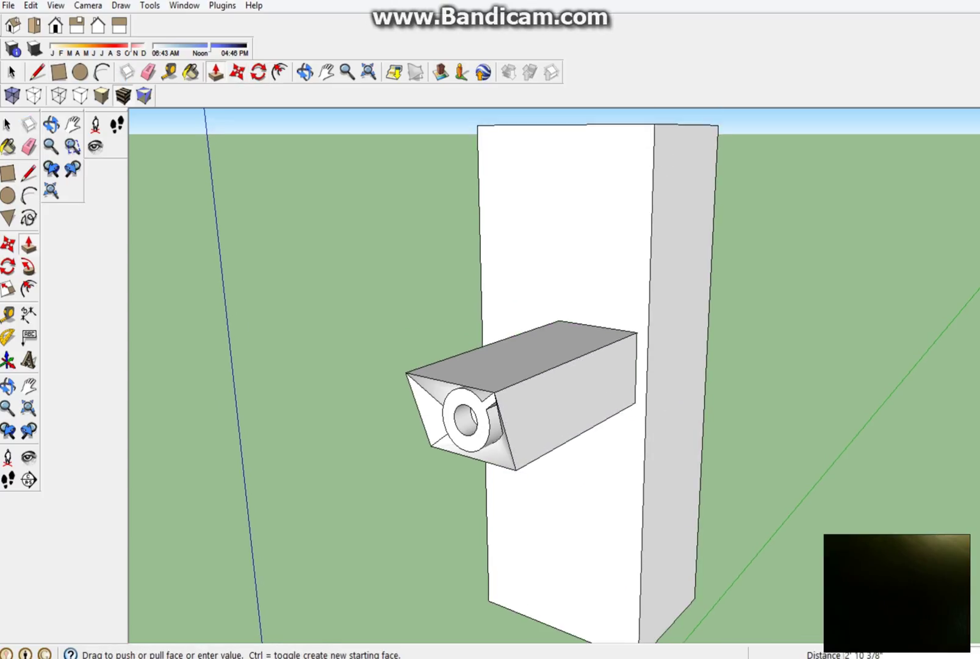
click(482, 152)
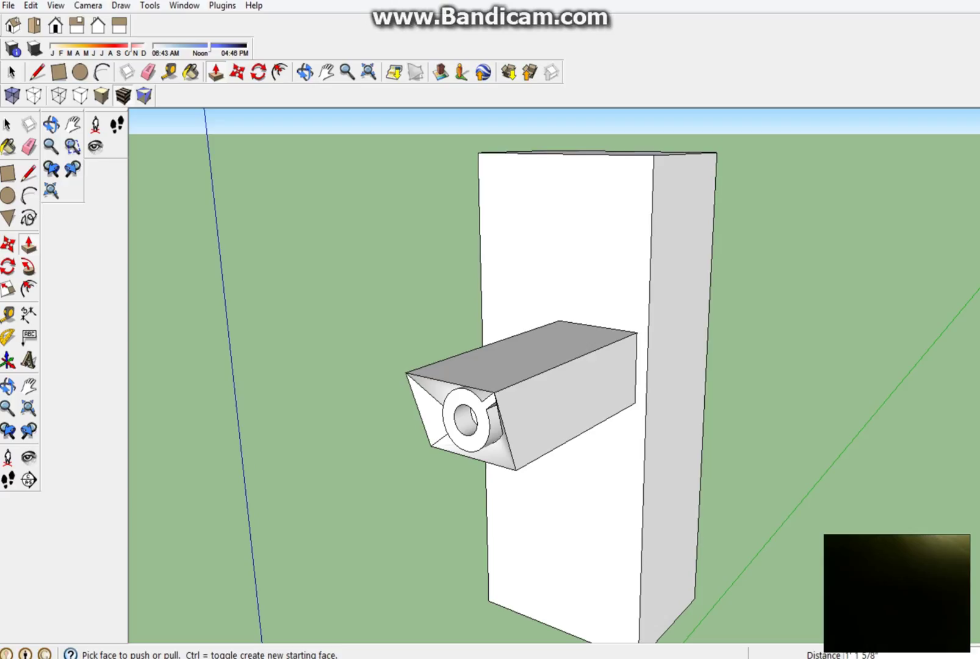
Select all connected geometry of the camera body and its lens, and start moving it.
key(space)
right_click(541, 404)
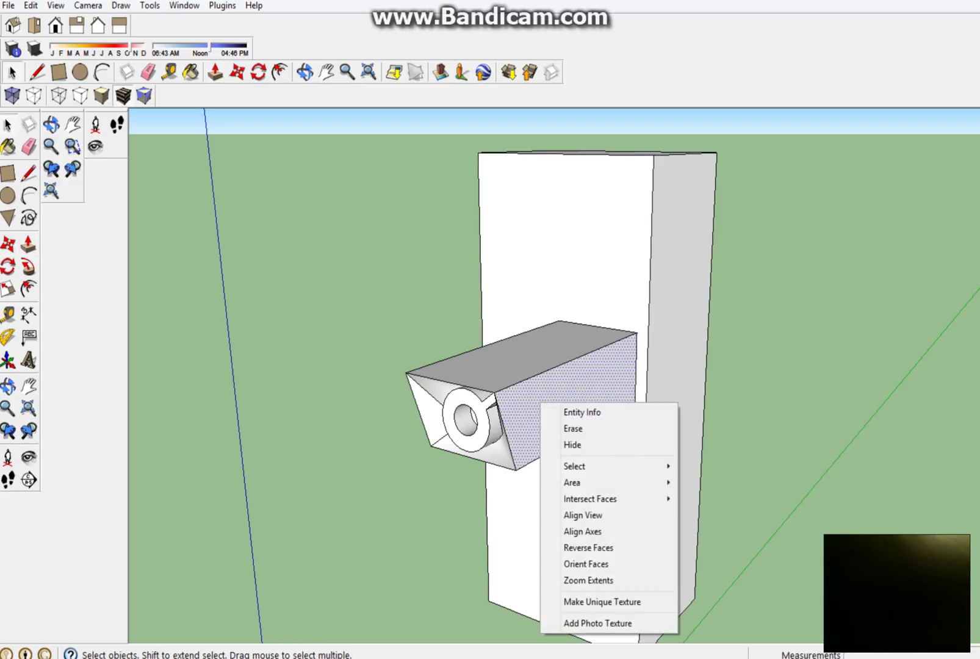
triple_click(541, 403)
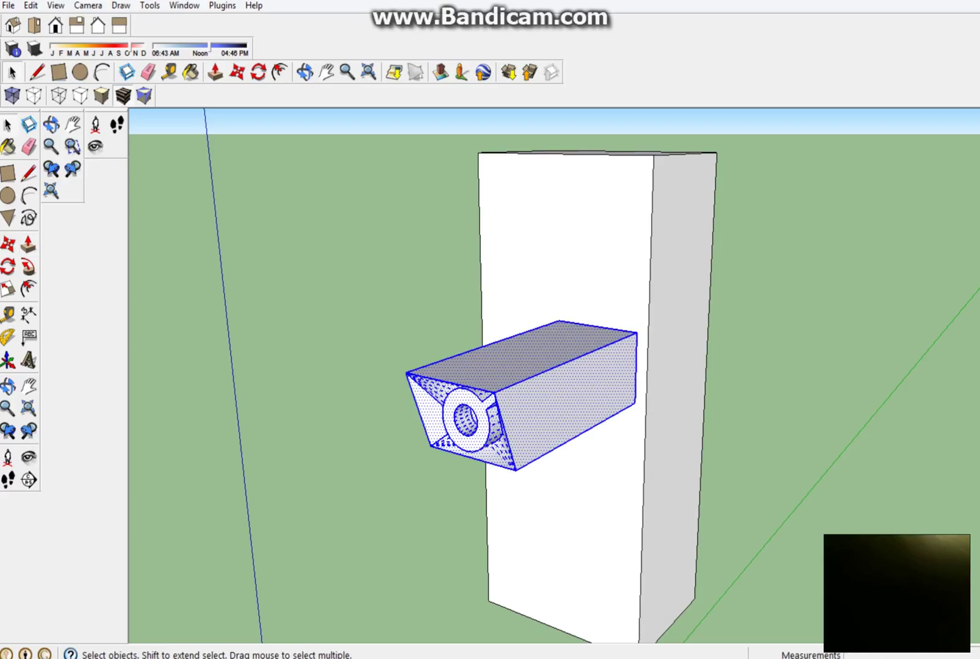
key(m)
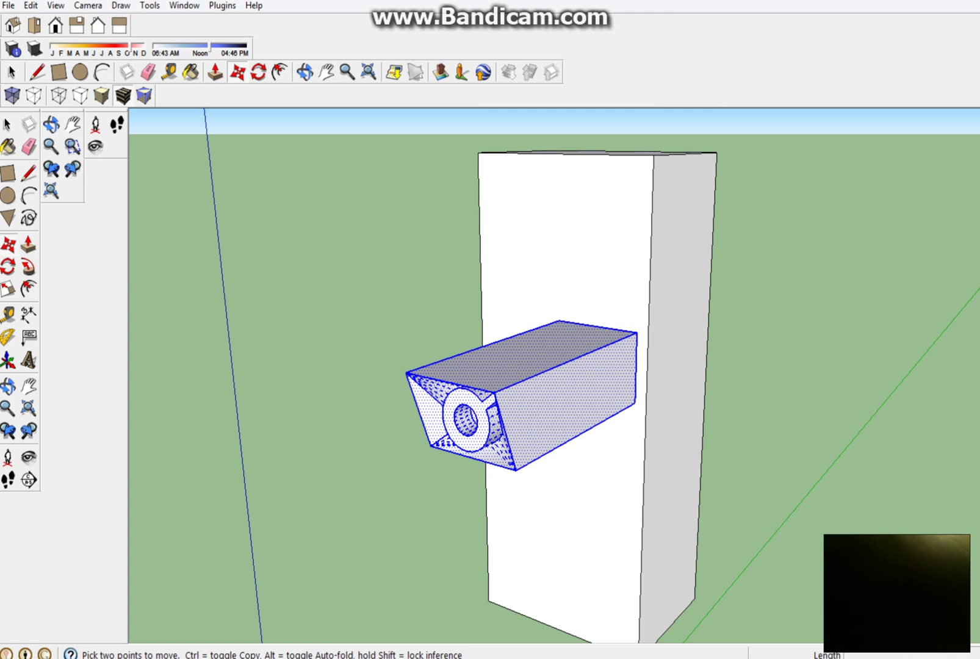